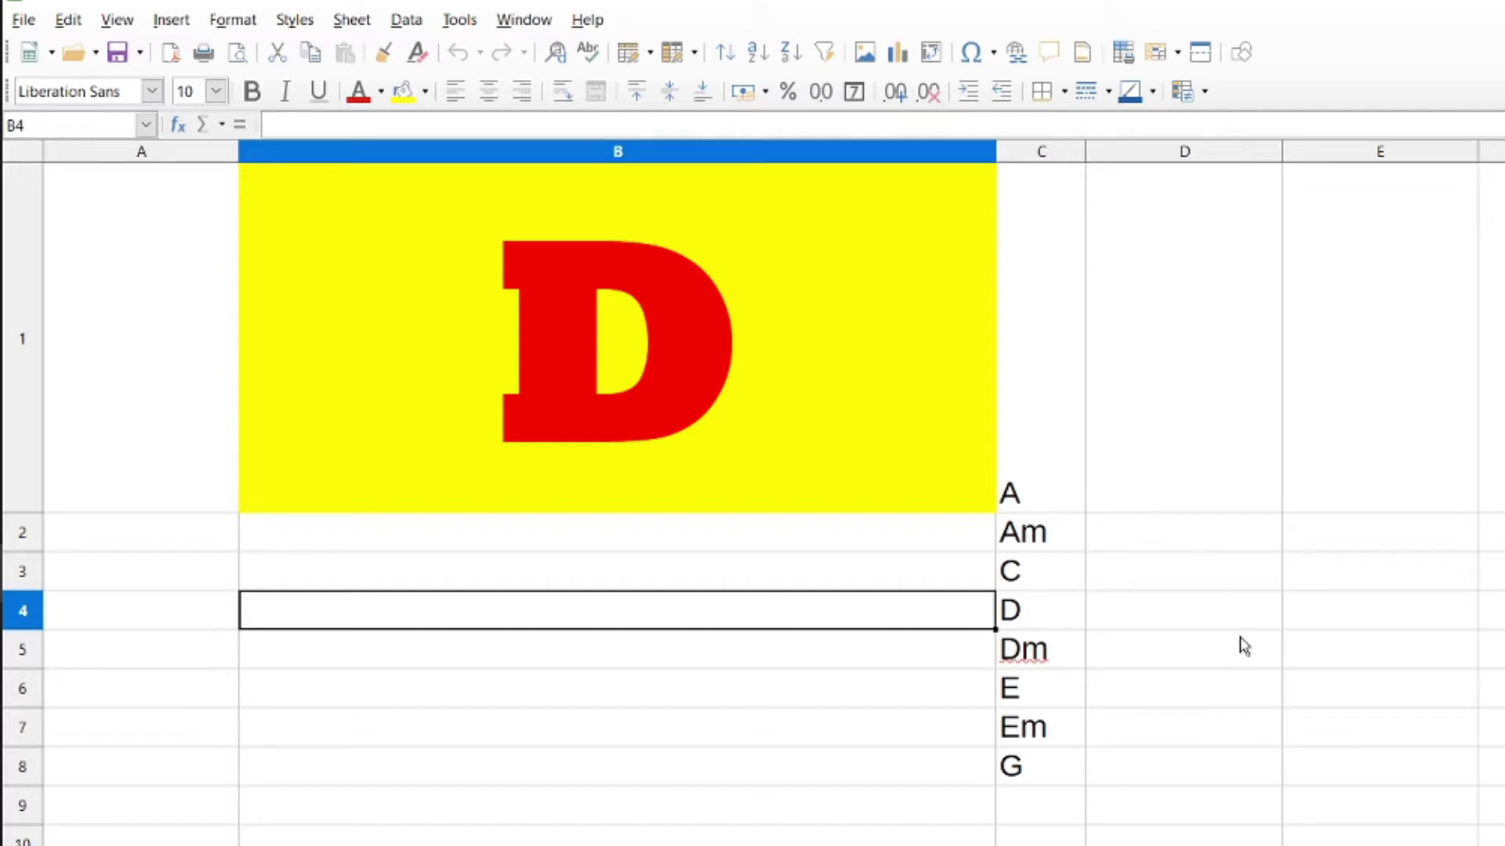
# Inspect the display formula in B1 and select cell E4
pyautogui.click(1314, 612)
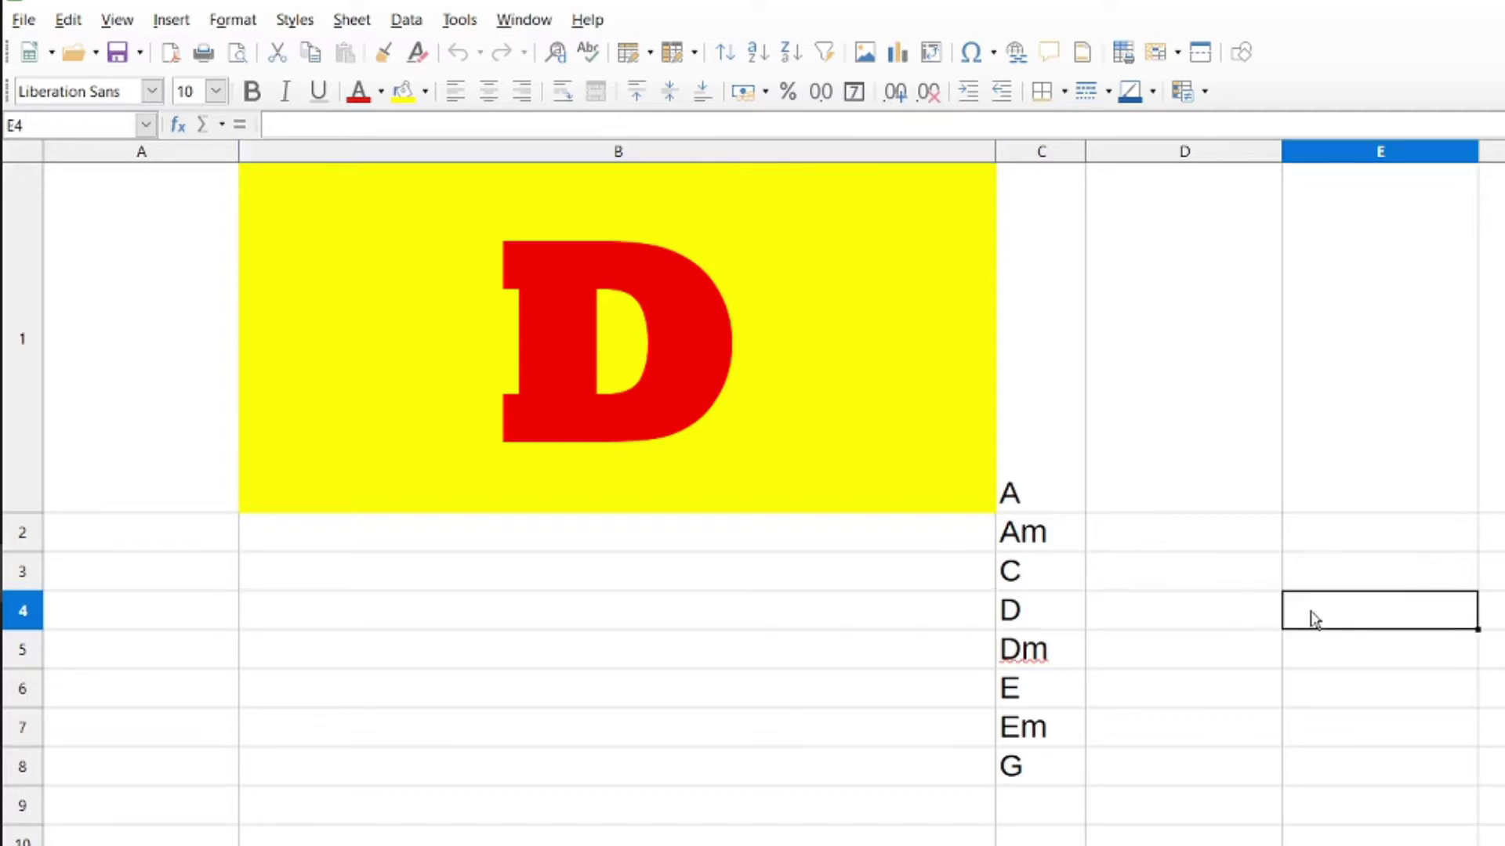
pyautogui.click(536, 491)
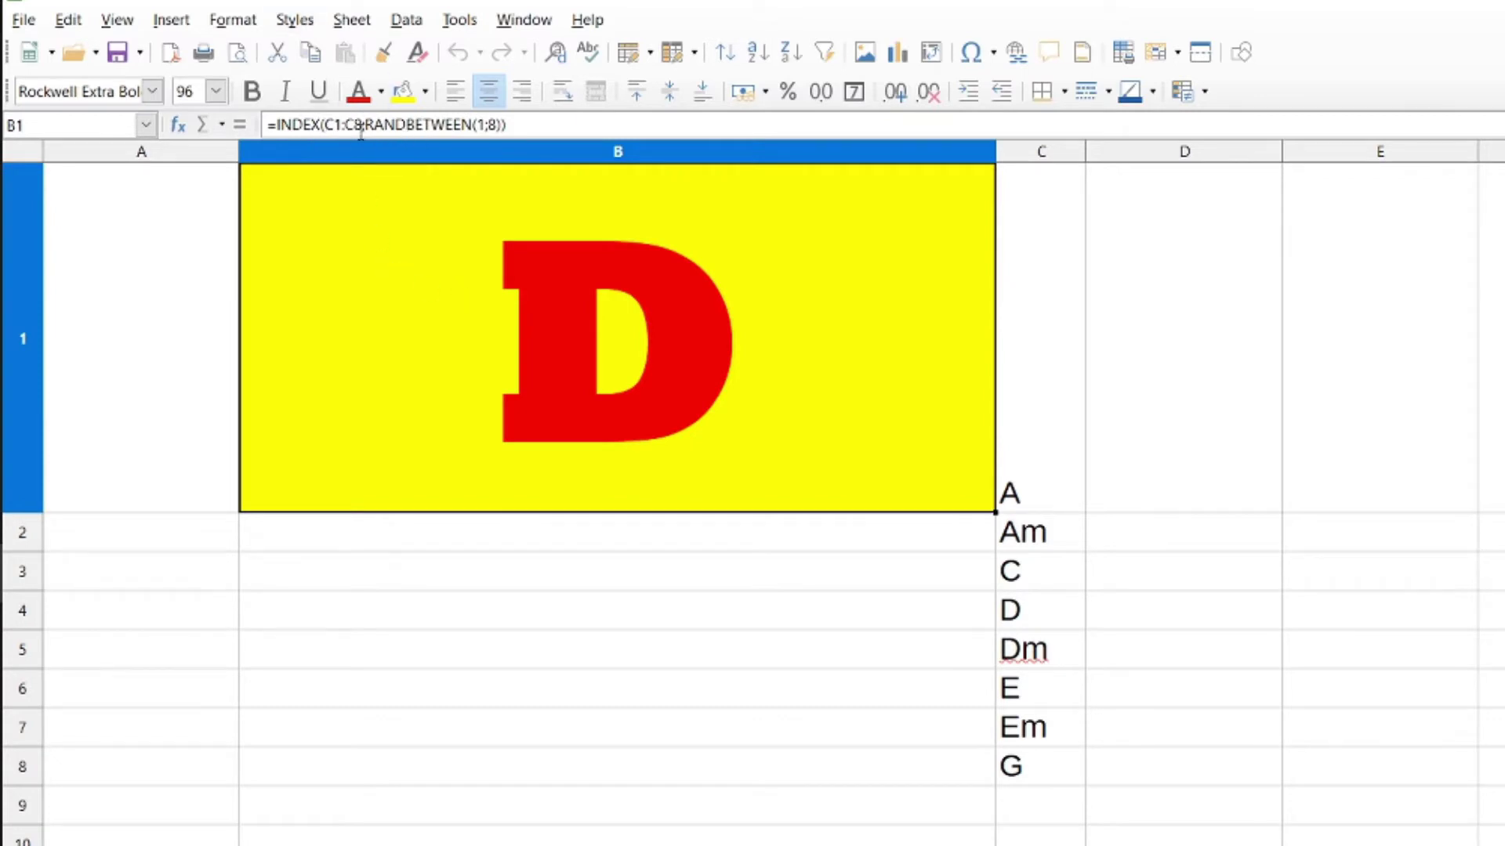
pyautogui.click(1235, 619)
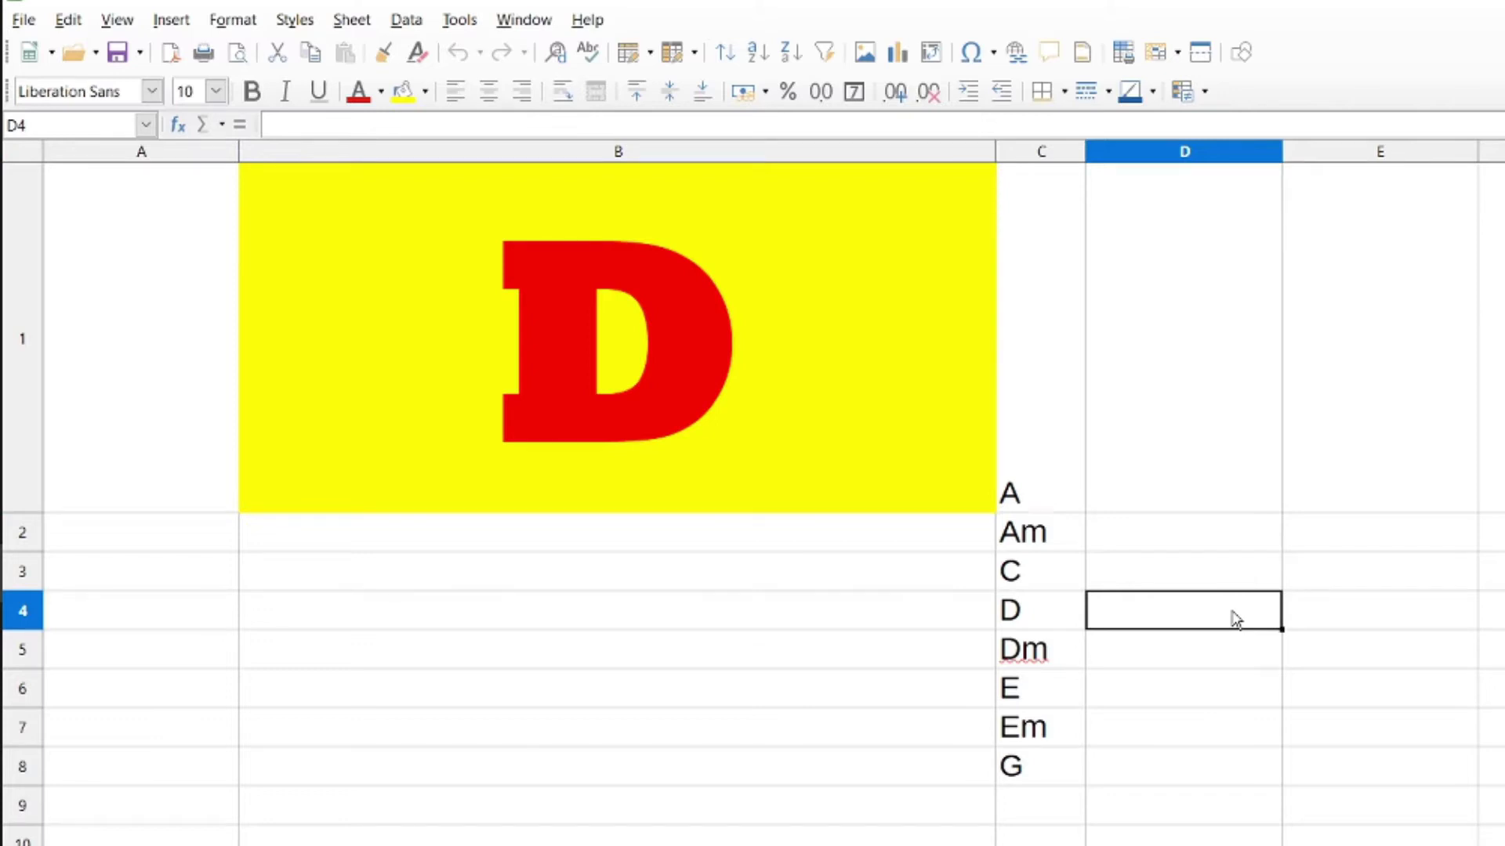
pyautogui.click(1433, 619)
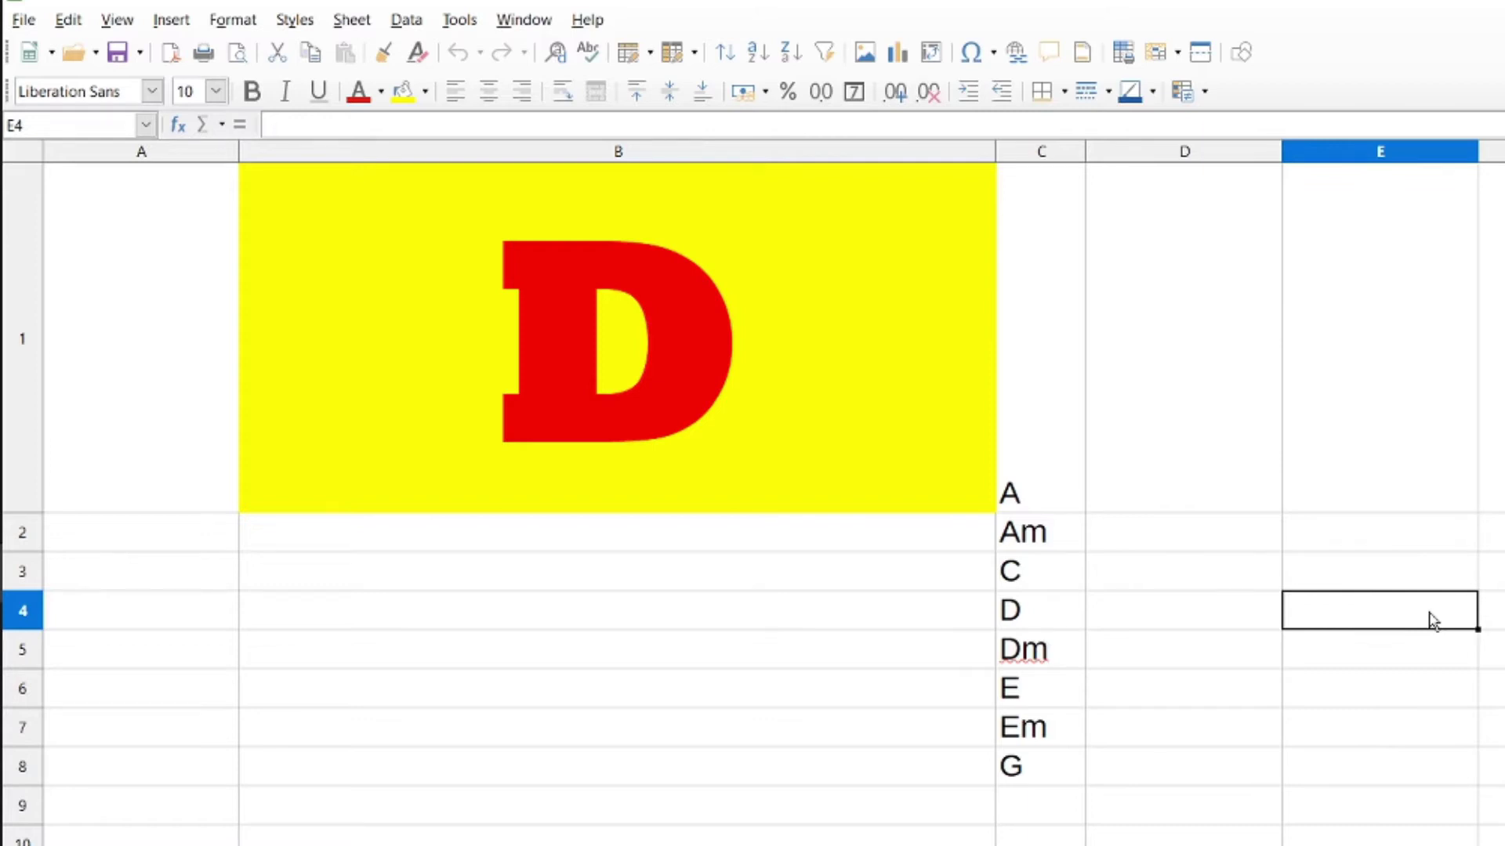
pyautogui.write('1')
# Enter 1 in cells E4 through E7 to force new chords, then recheck B1
pyautogui.press('Return')
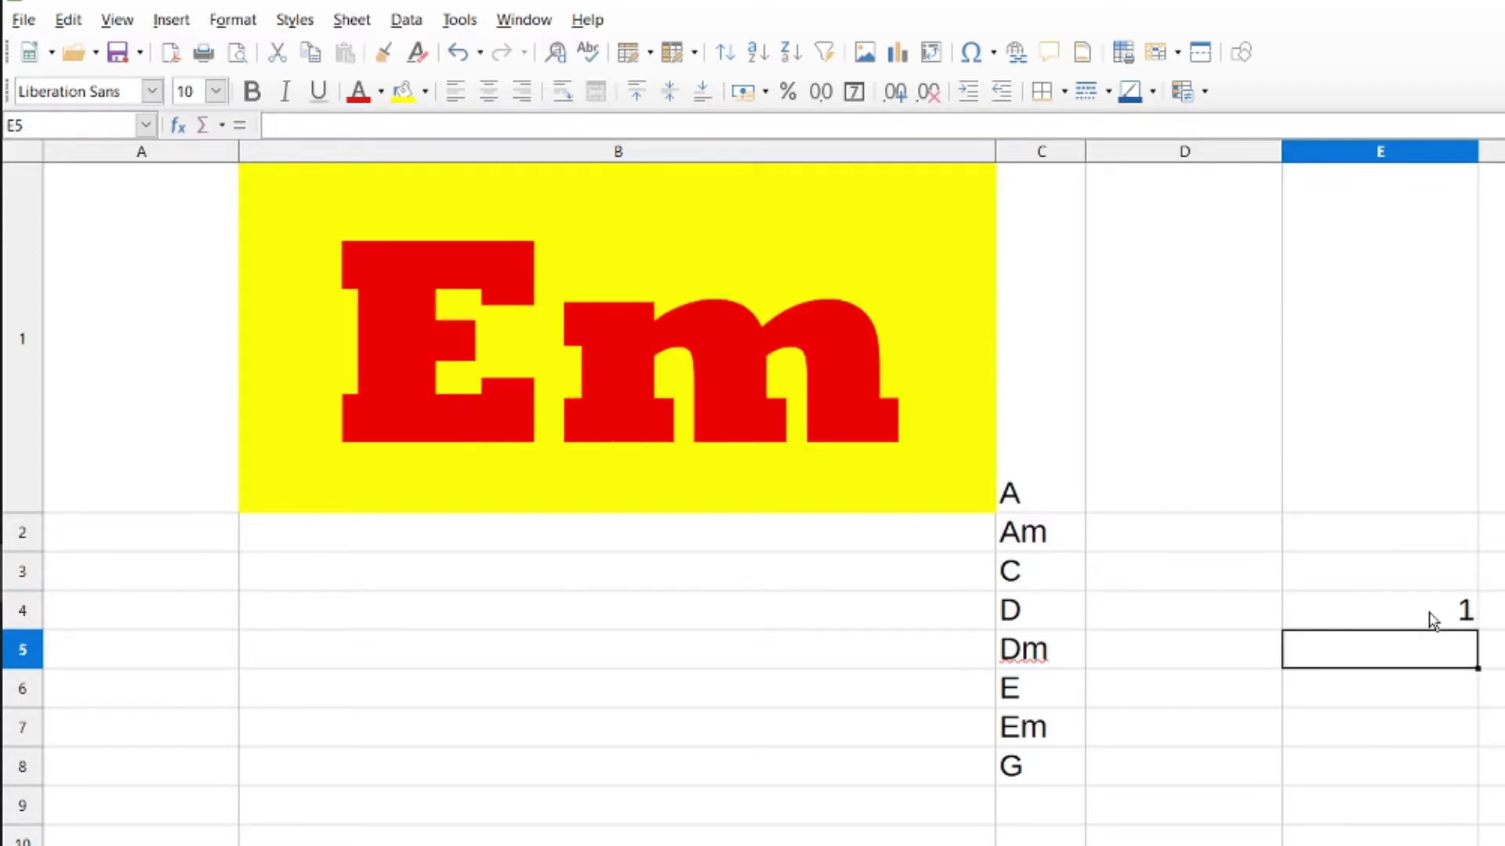
pyautogui.write('1')
pyautogui.press('Return')
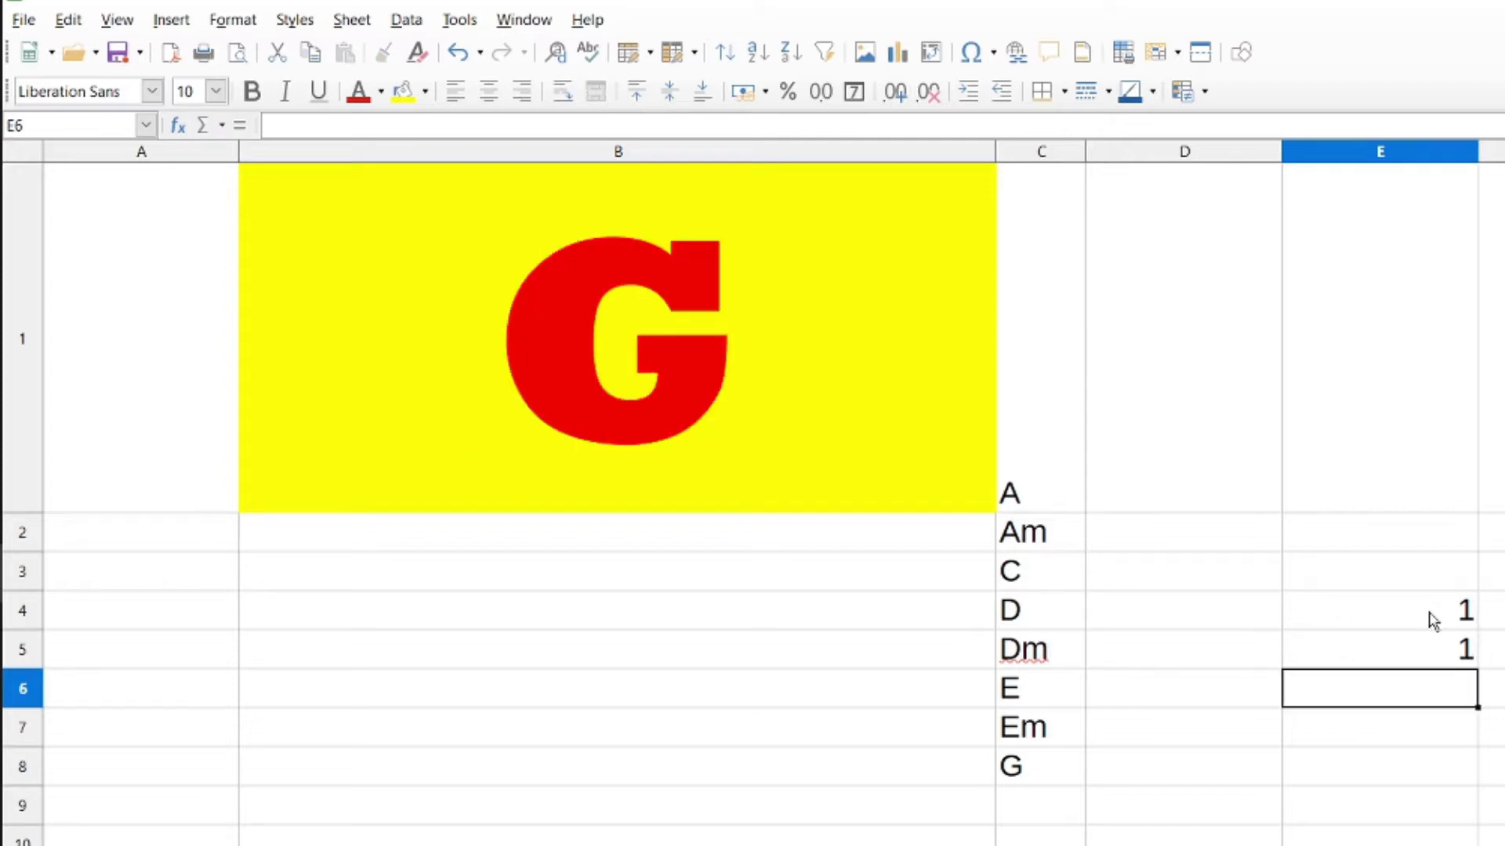
pyautogui.write('1')
pyautogui.press('Return')
pyautogui.write('1')
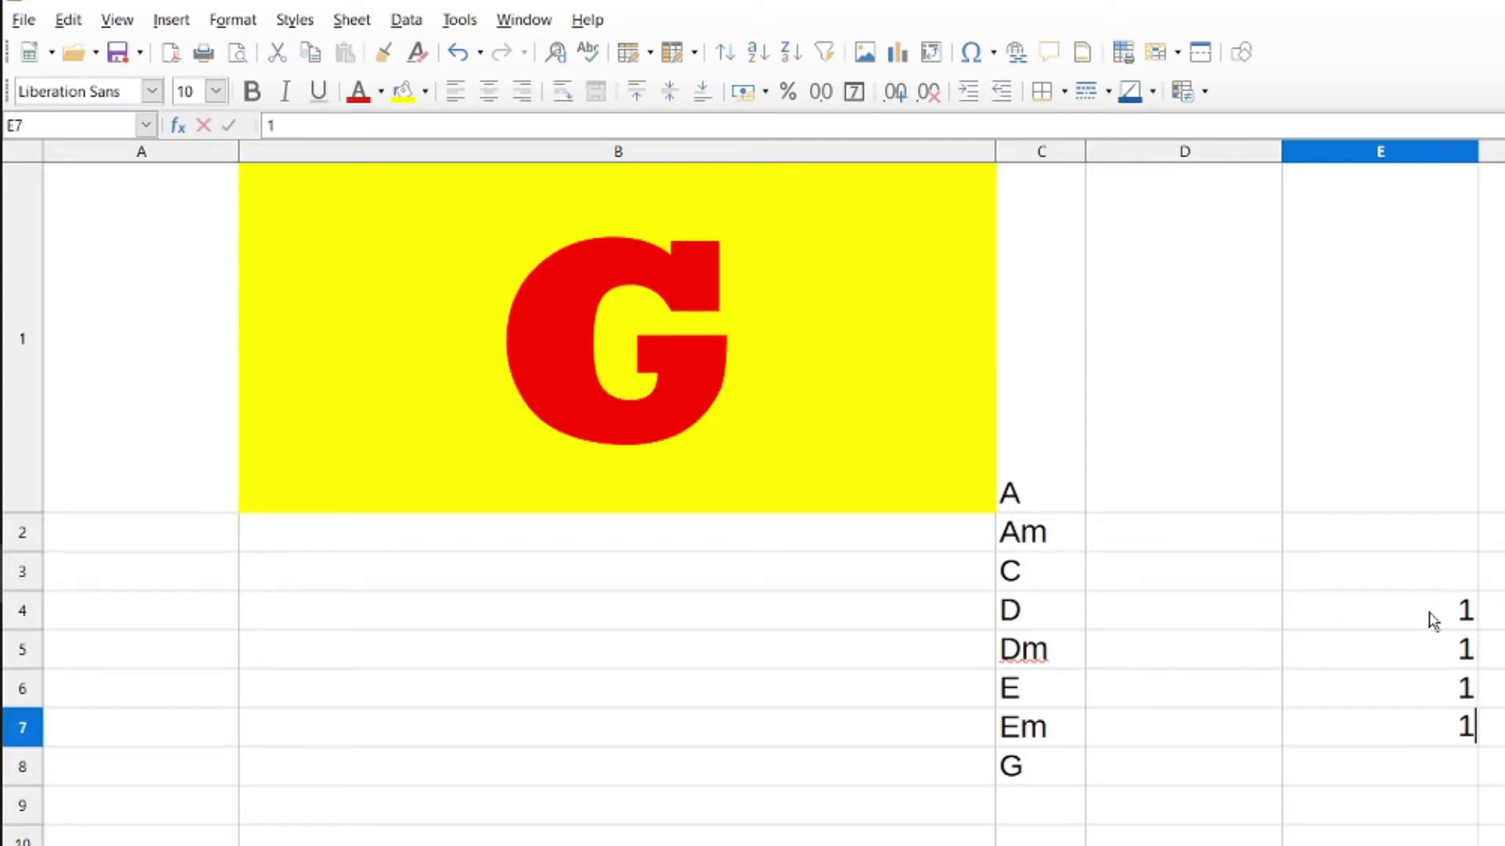
pyautogui.press('Return')
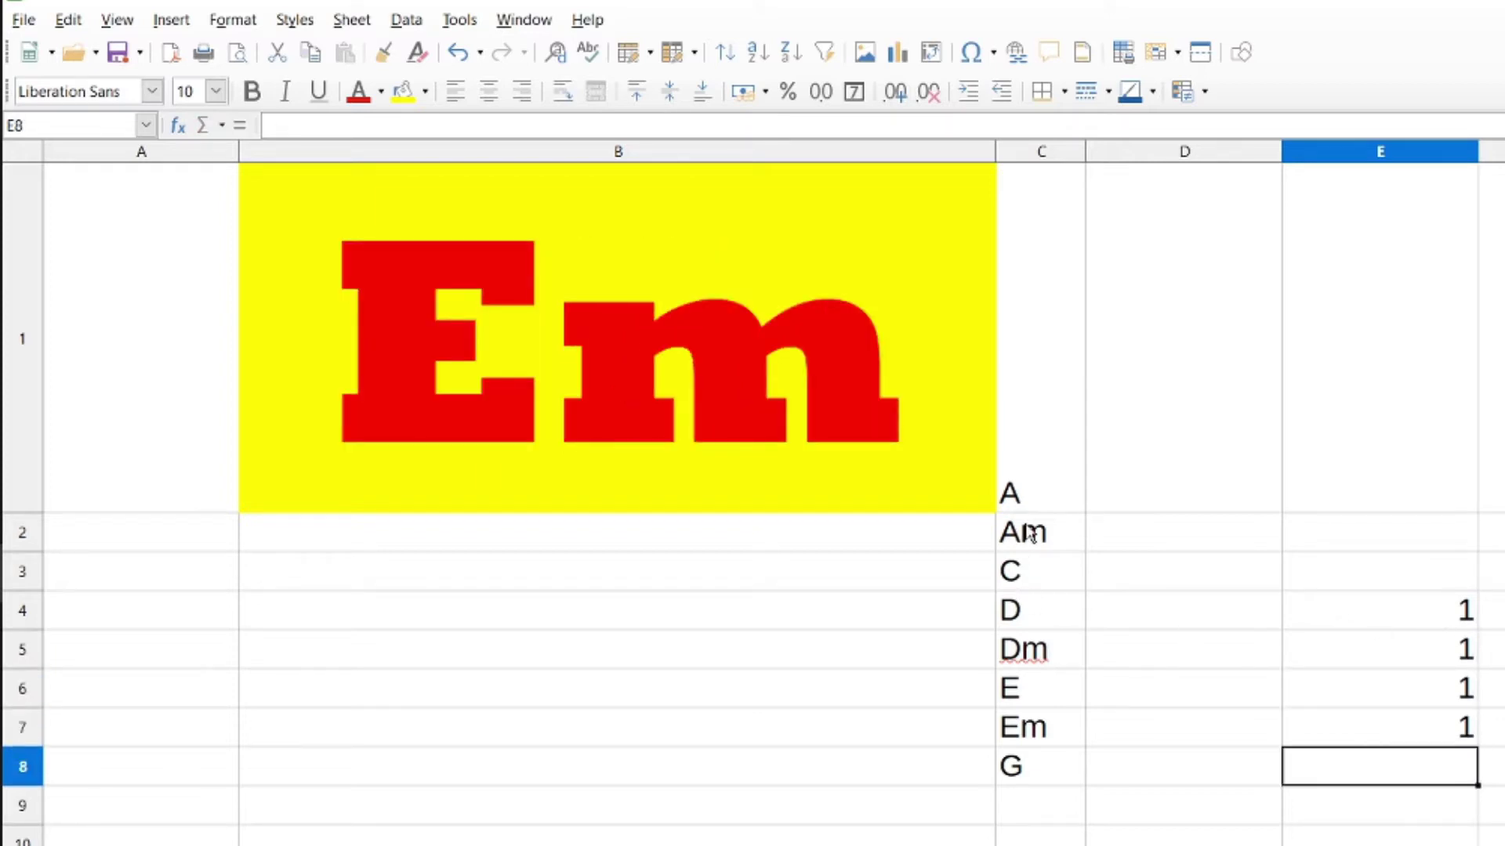
pyautogui.click(640, 480)
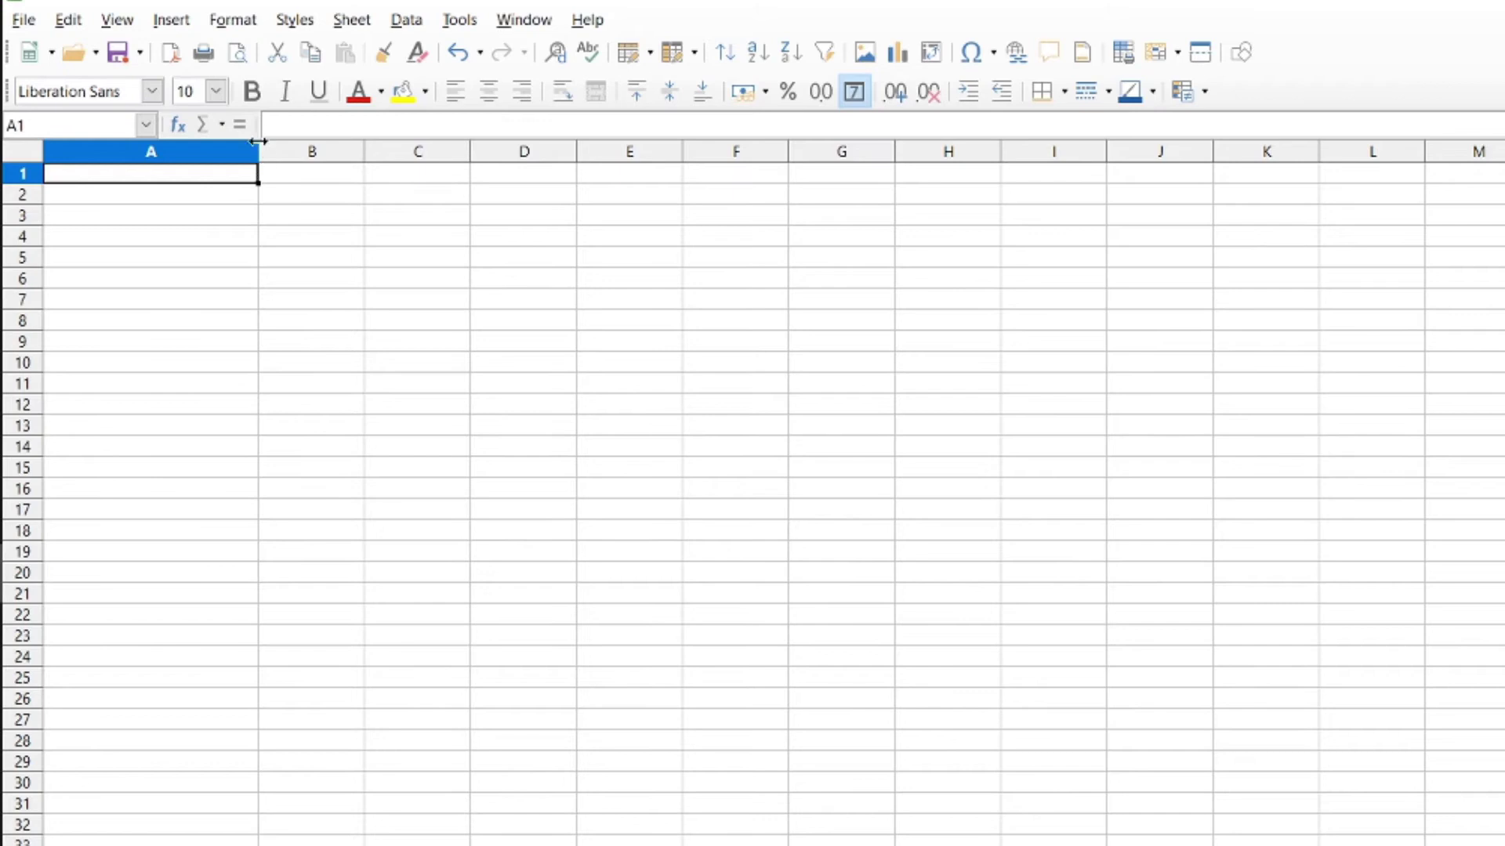
# Insert a NOW() formula into cell A1 using the Function Wizard
pyautogui.click(179, 125)
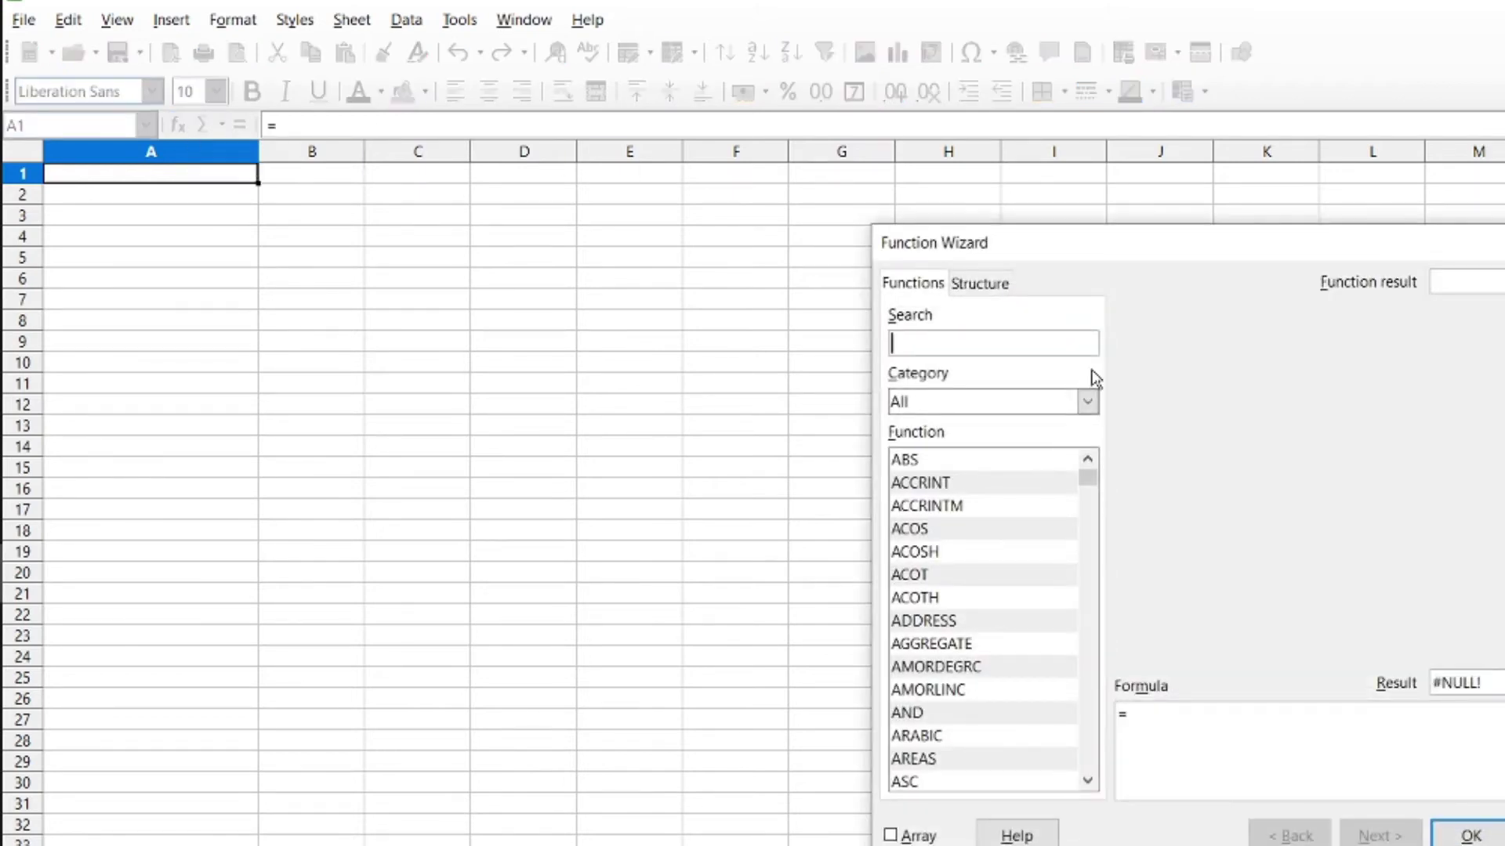
pyautogui.write('now')
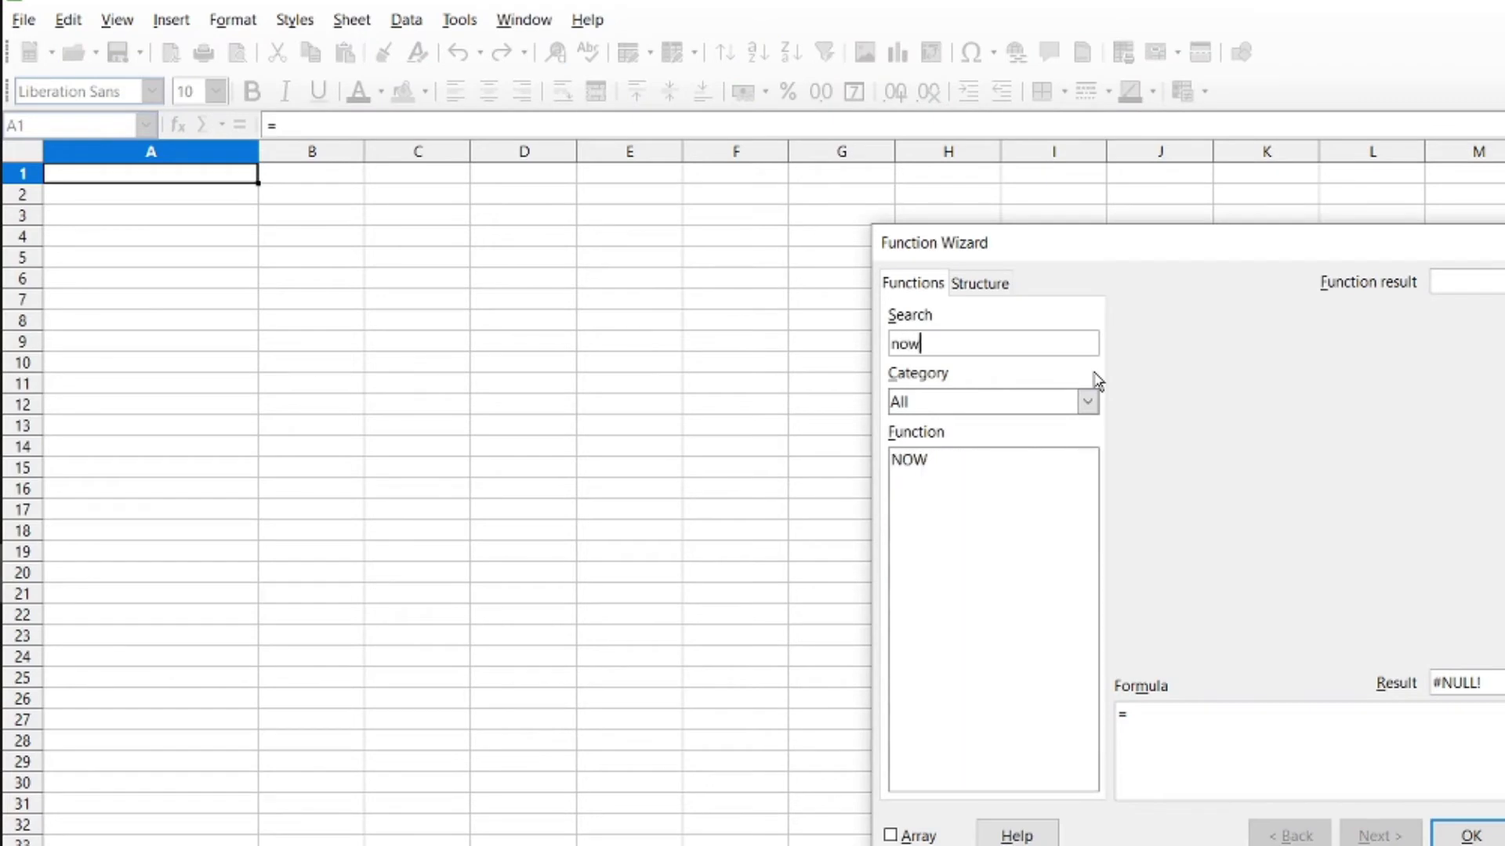
pyautogui.doubleClick(913, 461)
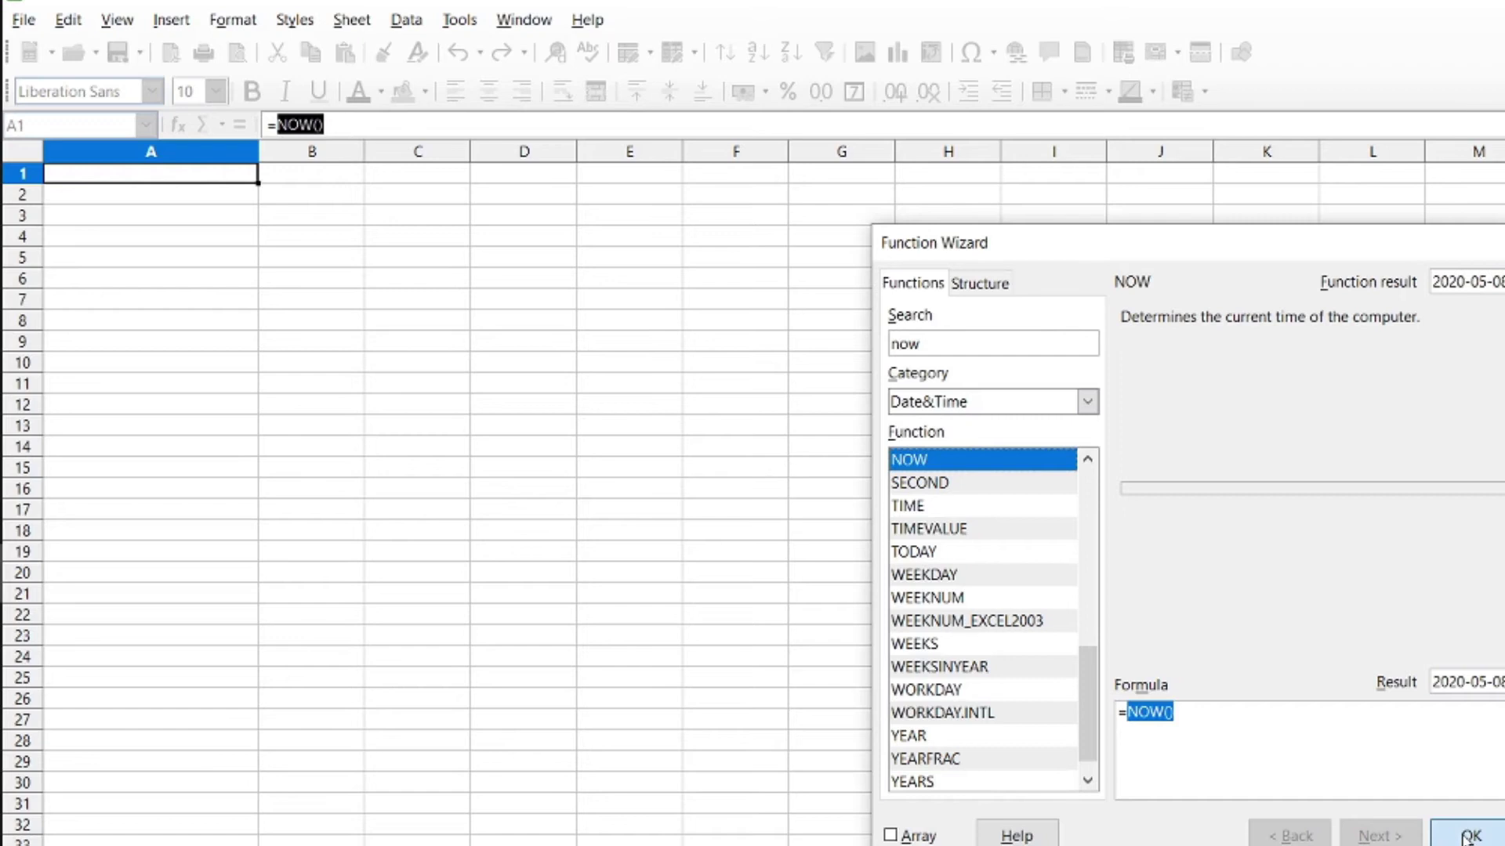
pyautogui.click(1466, 836)
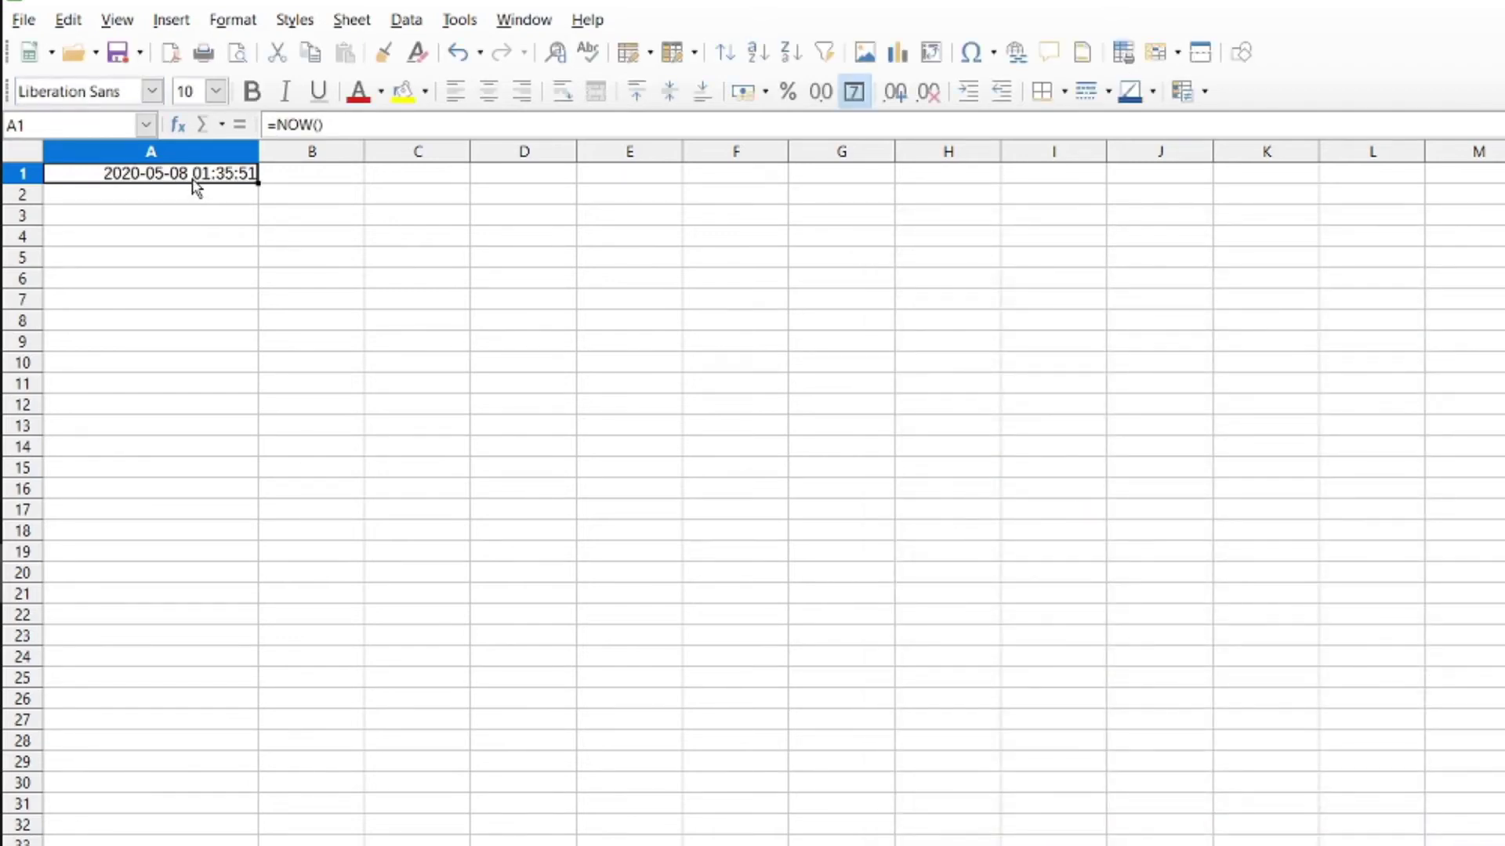
# Define the range name 'Timer_1' for cell A1 through the Name Box
pyautogui.click(52, 128)
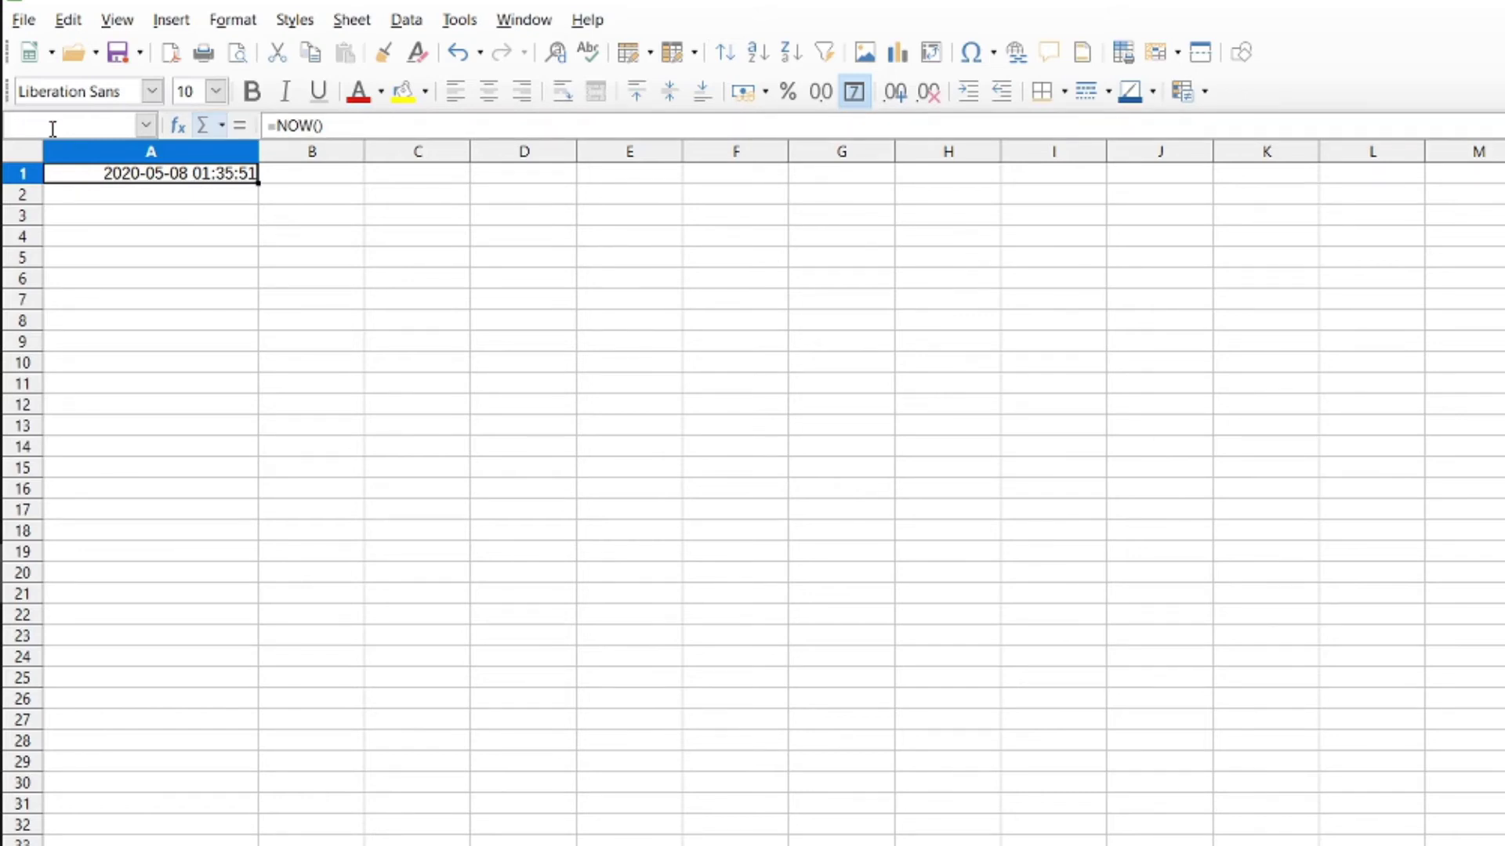
pyautogui.write('T')
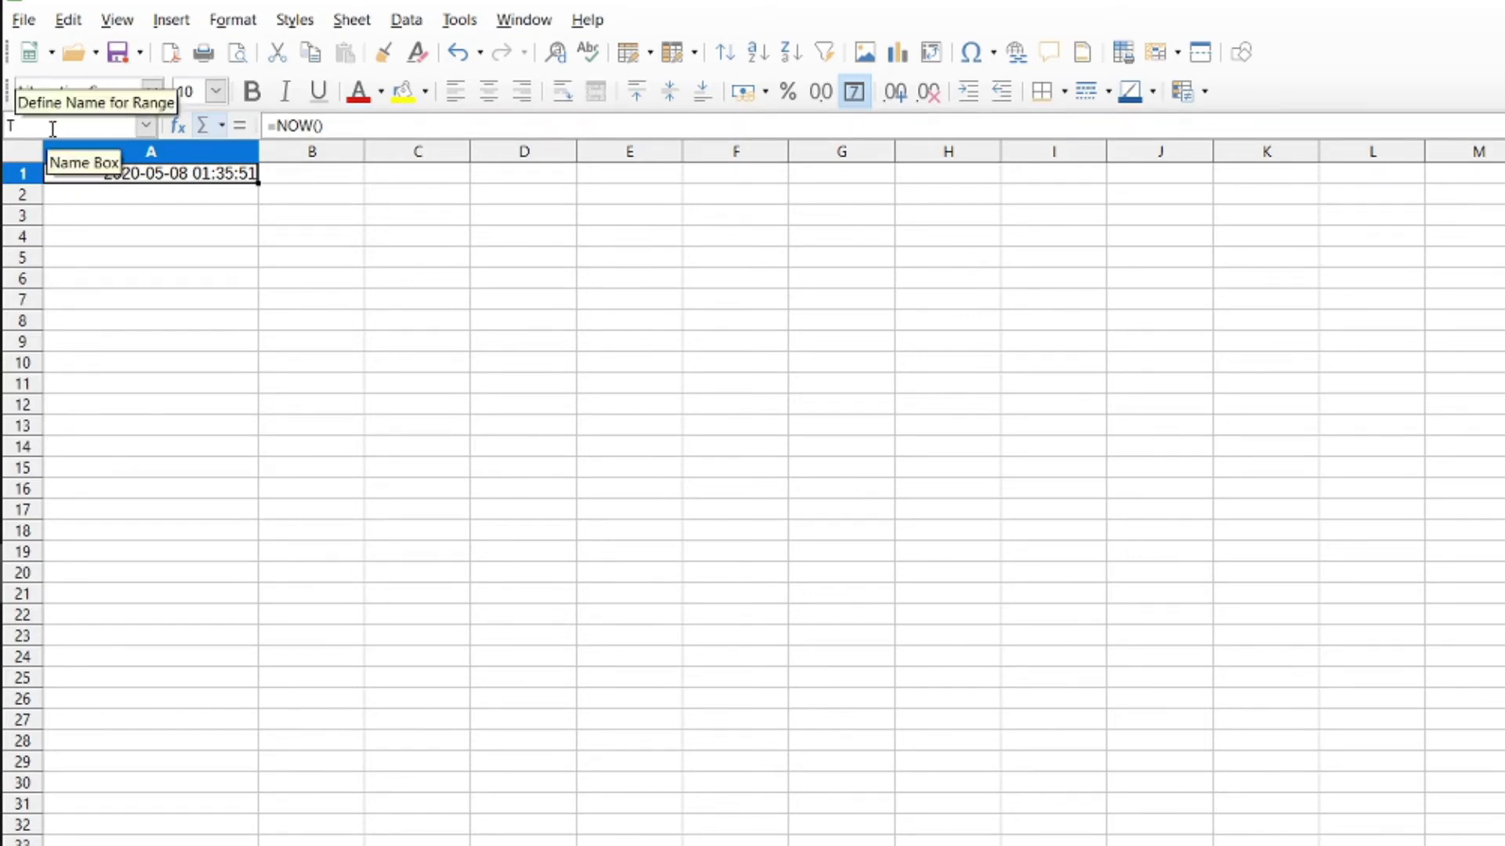
pyautogui.write('imer')
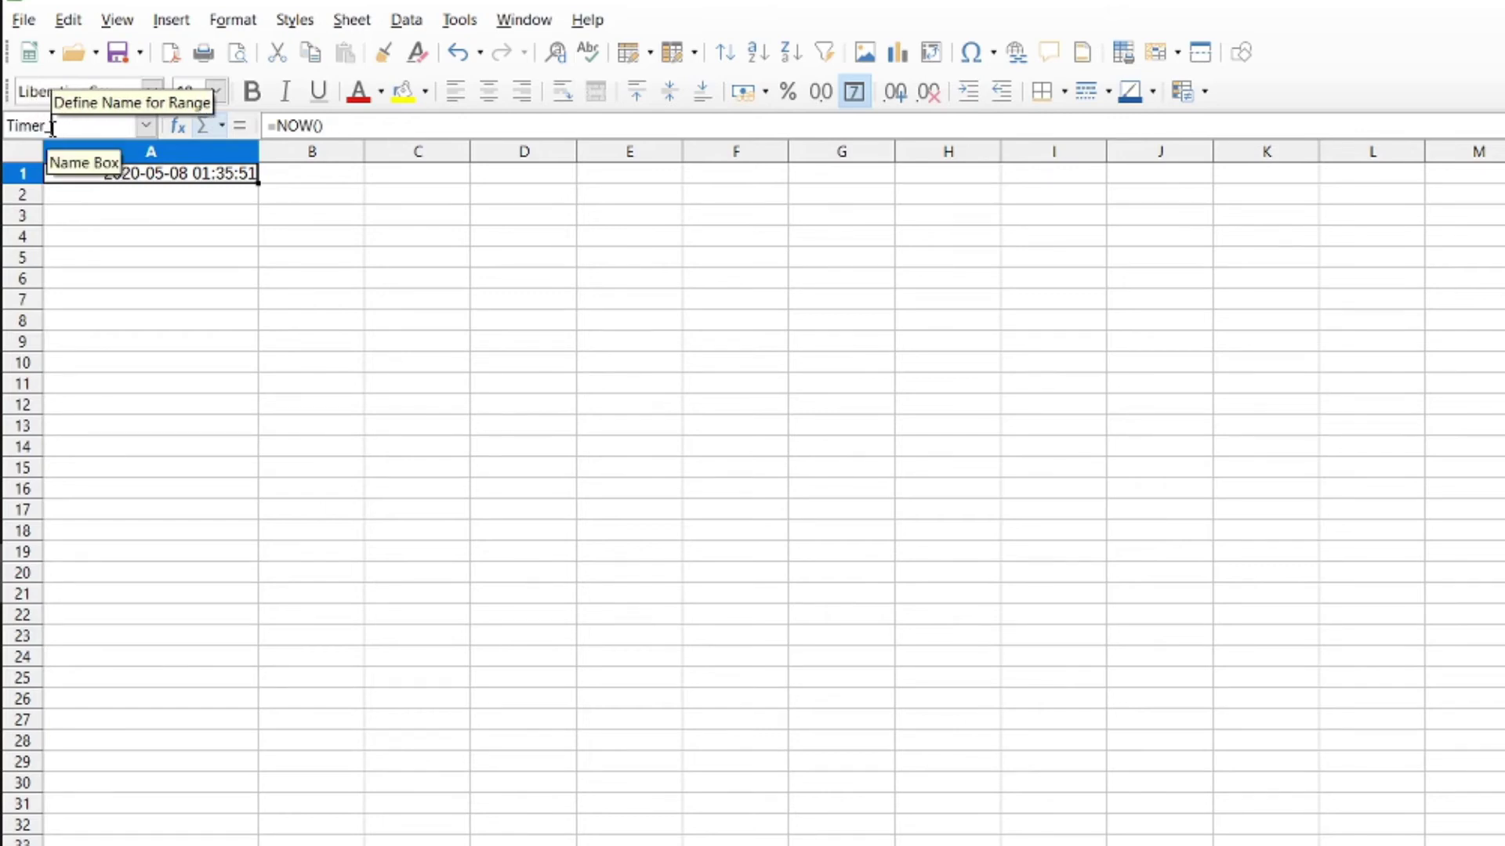
pyautogui.write('_')
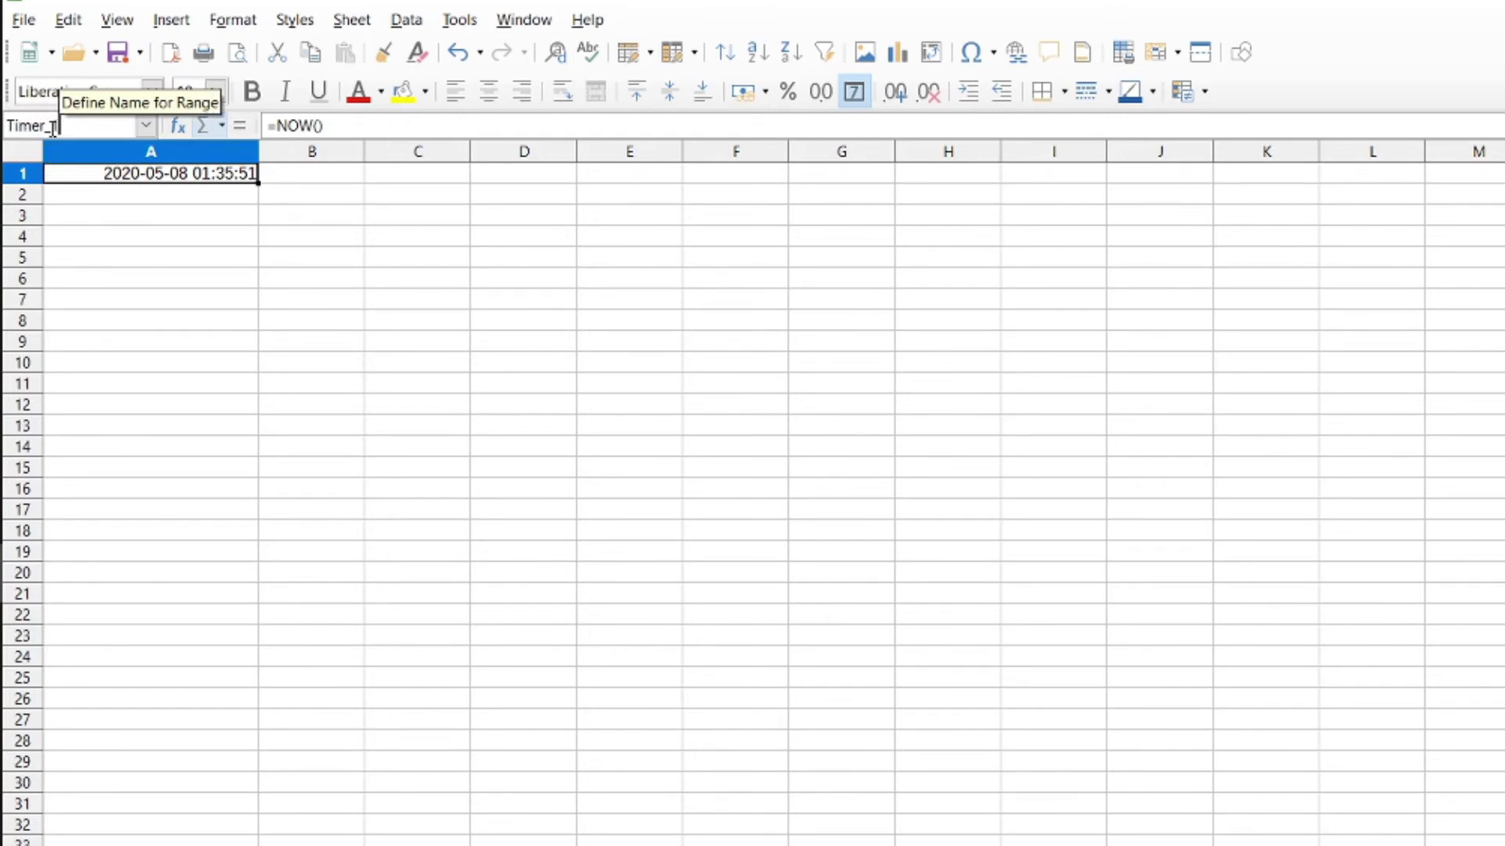
pyautogui.press('Return')
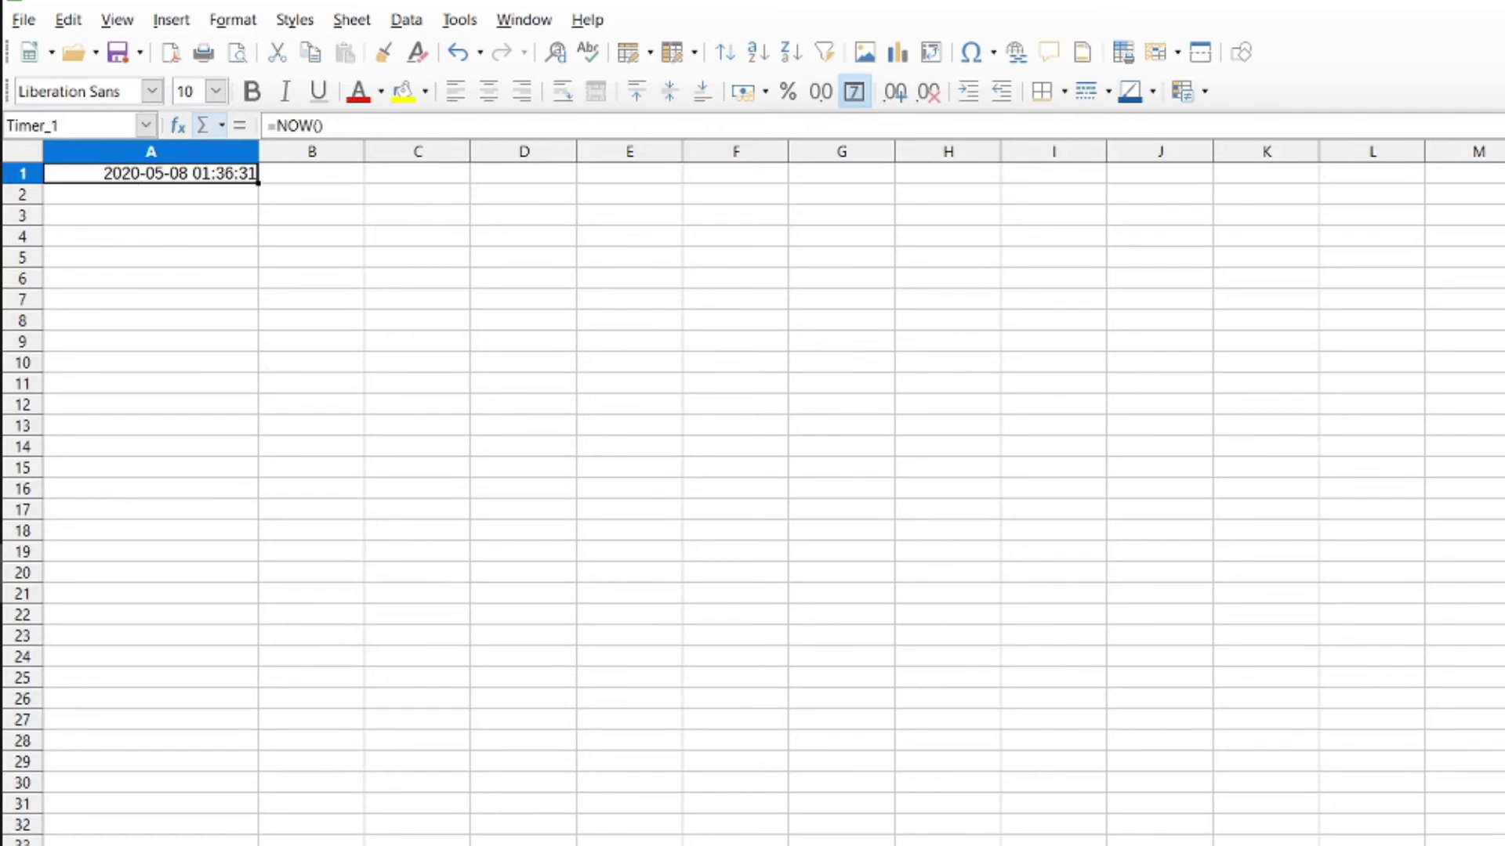
# Save As 'Raw Timer', confirming replacement of the existing file
pyautogui.click(23, 19)
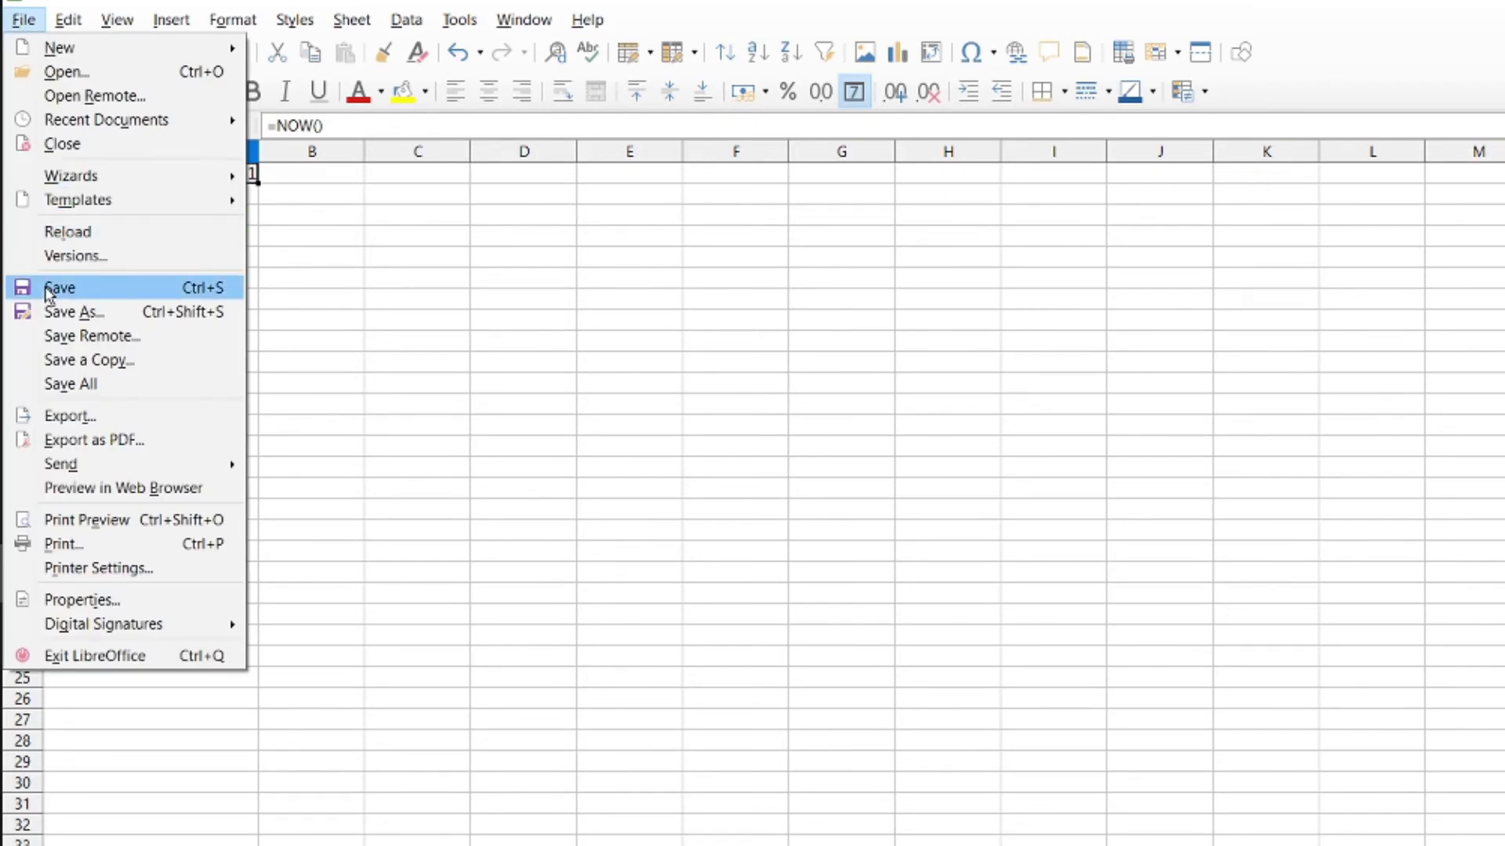
pyautogui.click(53, 312)
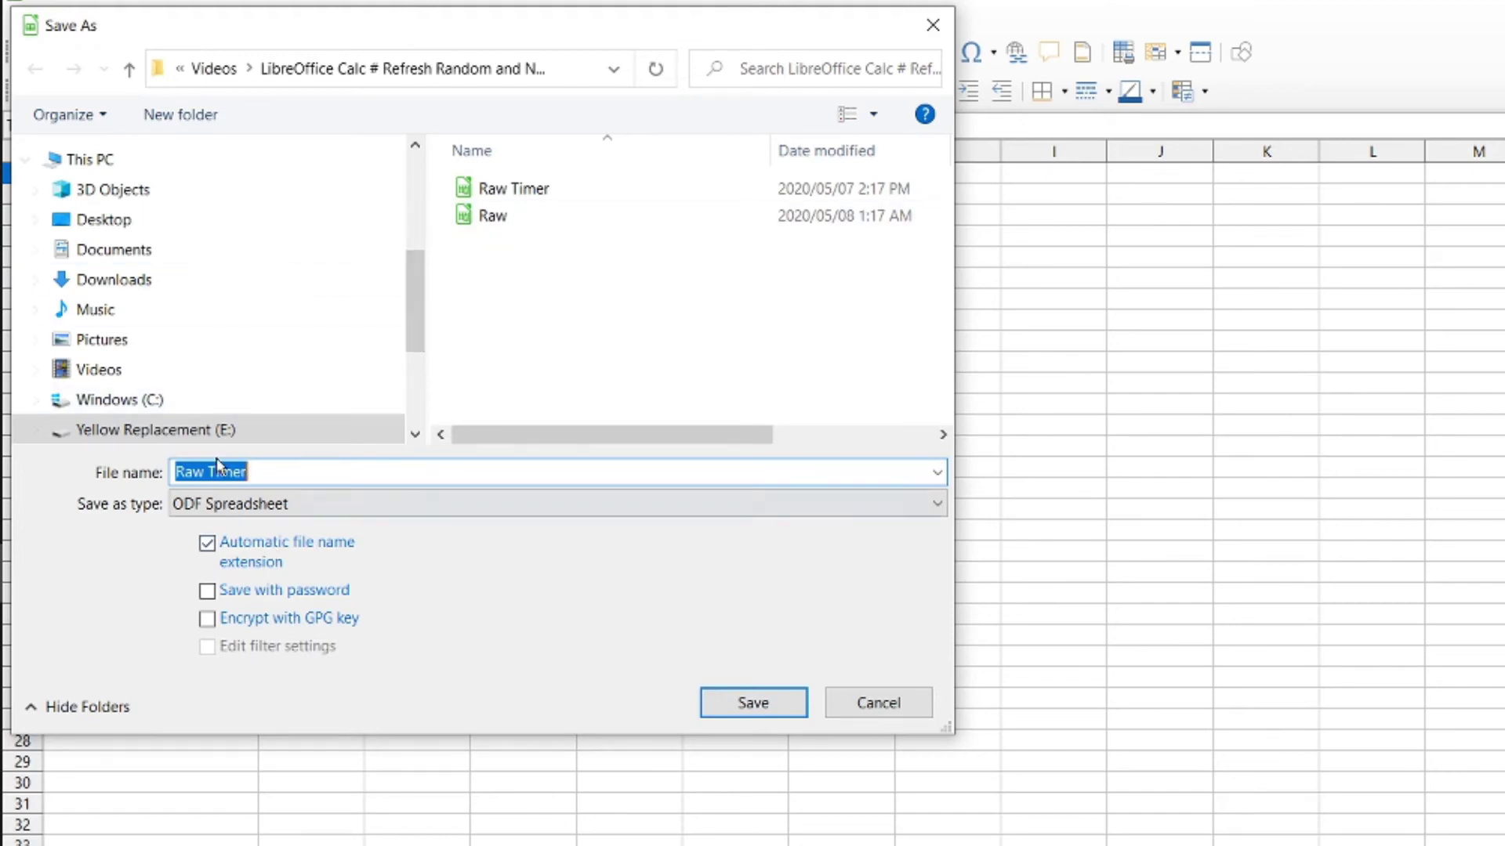
pyautogui.click(714, 701)
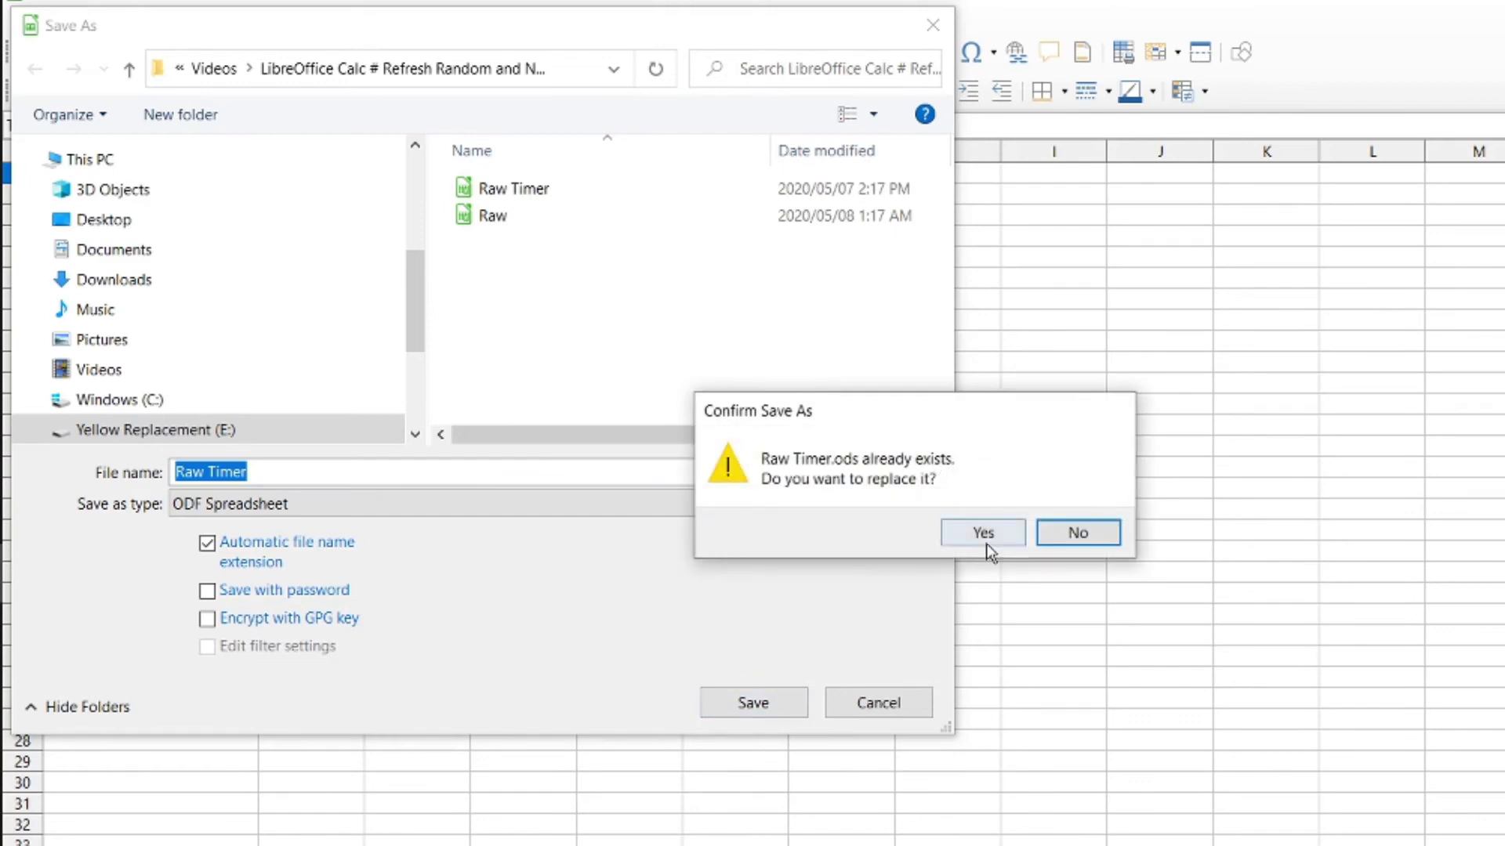
pyautogui.click(983, 532)
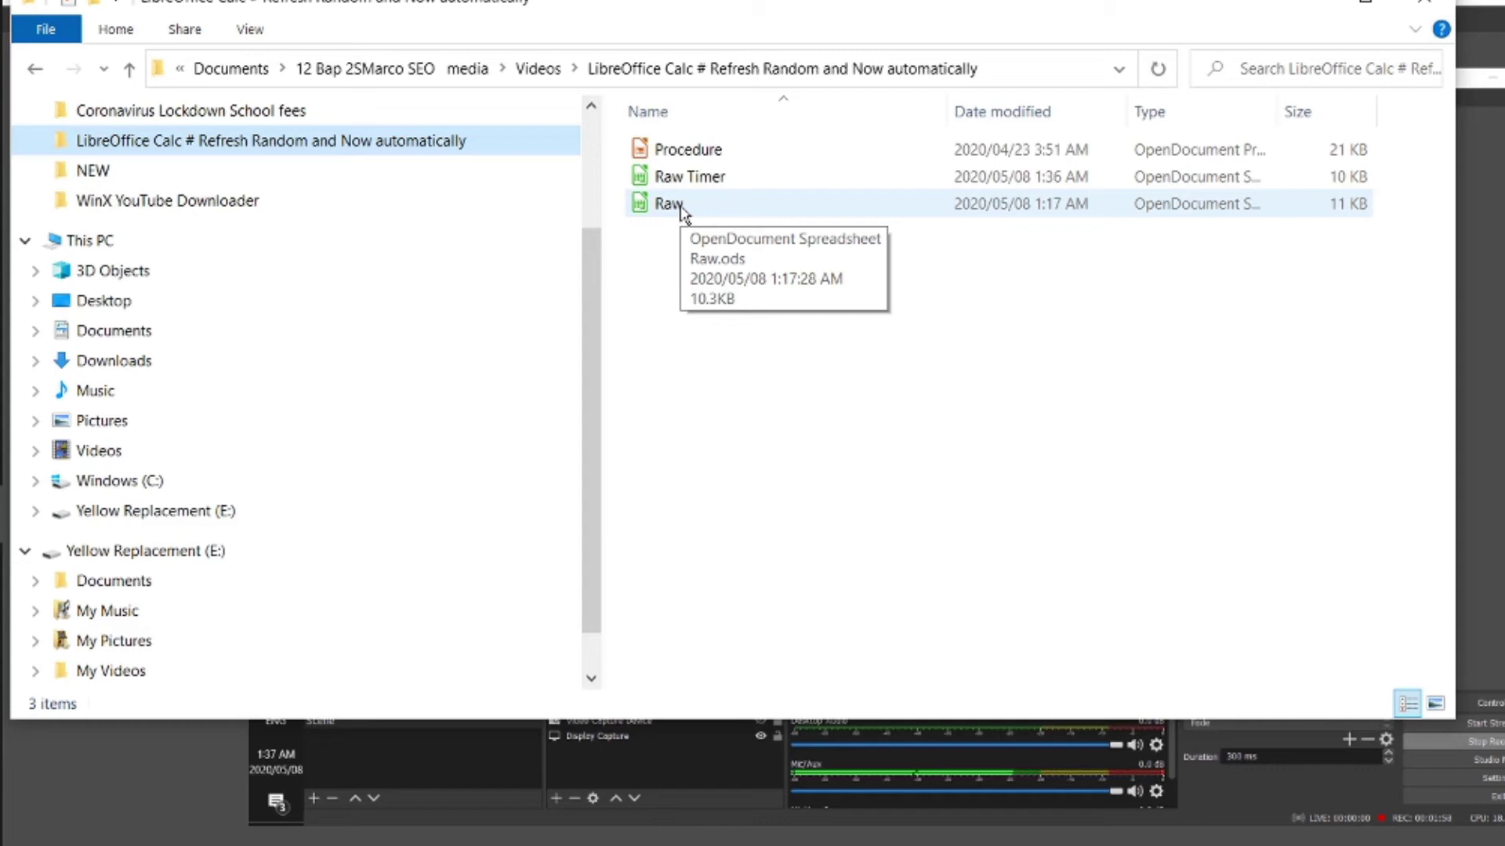
# Open Raw.ods from the 'LibreOffice Calc # Refresh Random and Now automatically' folder
pyautogui.click(670, 203)
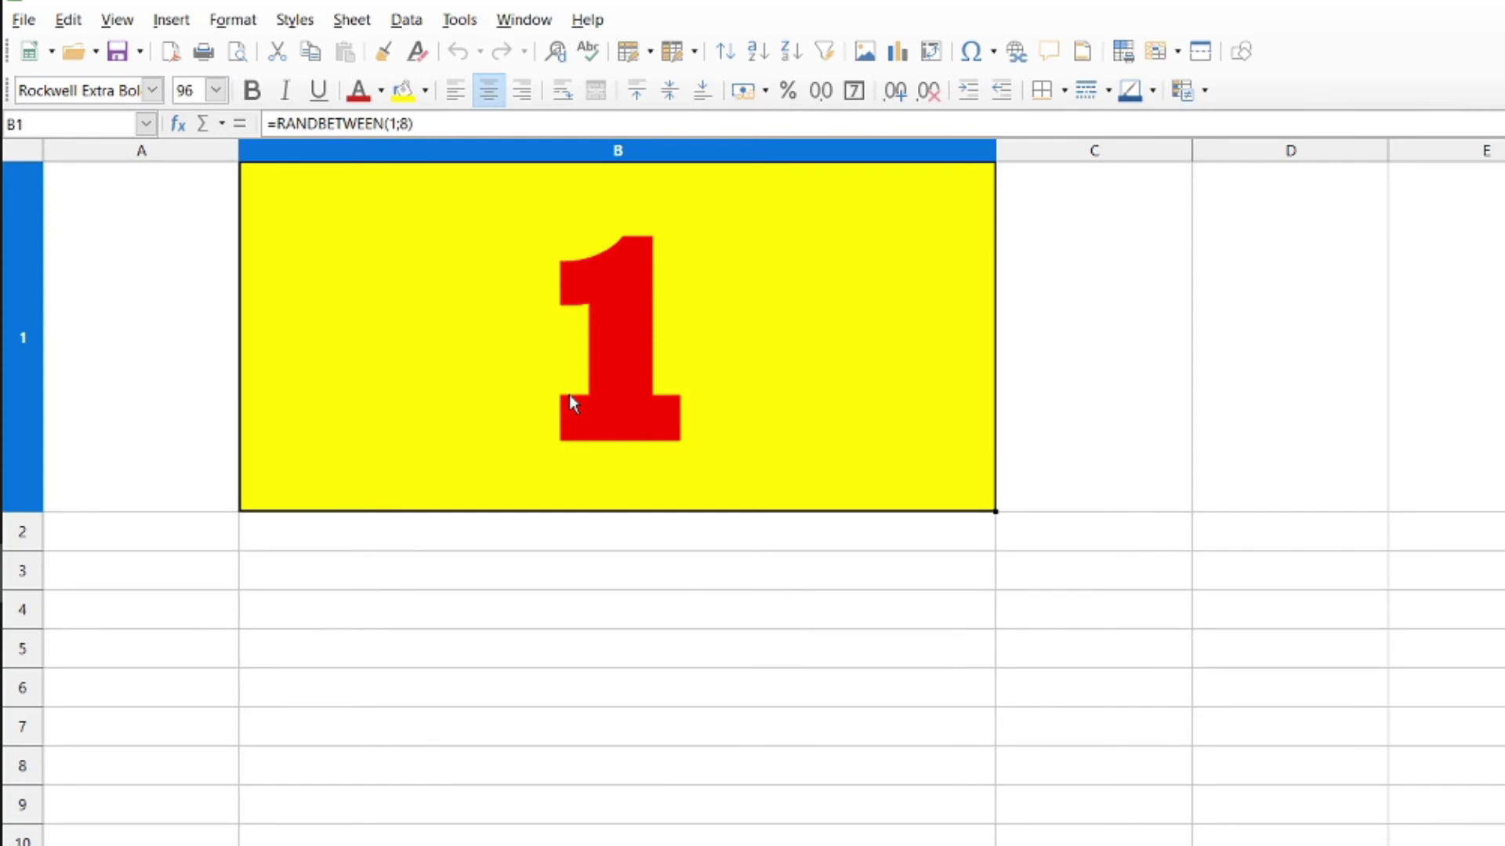
# Select cell A4 and bring up the Sheet menu's Link to External Data option
pyautogui.doubleClick(119, 612)
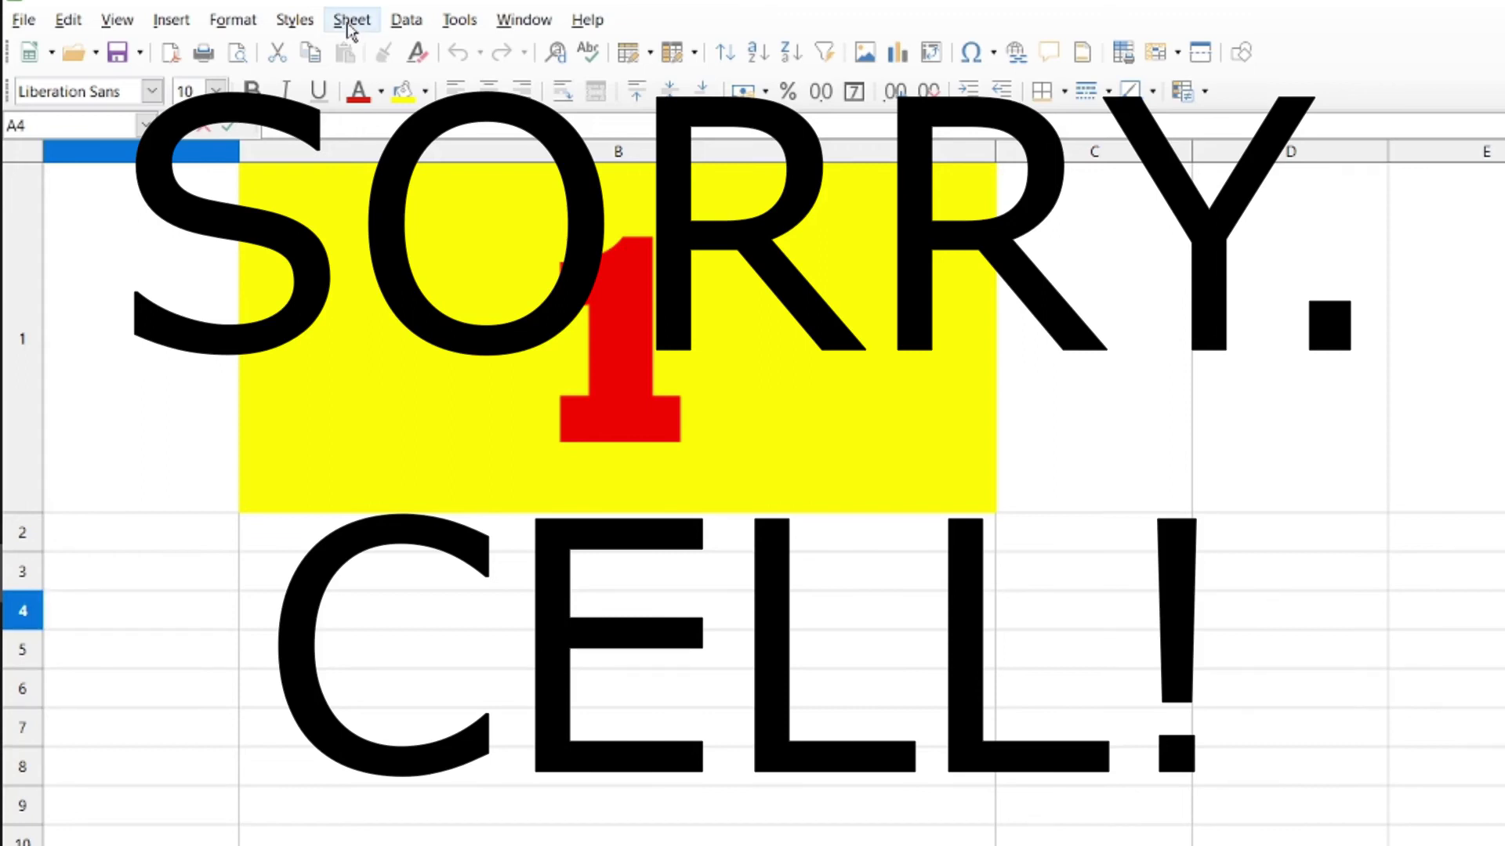
pyautogui.click(352, 20)
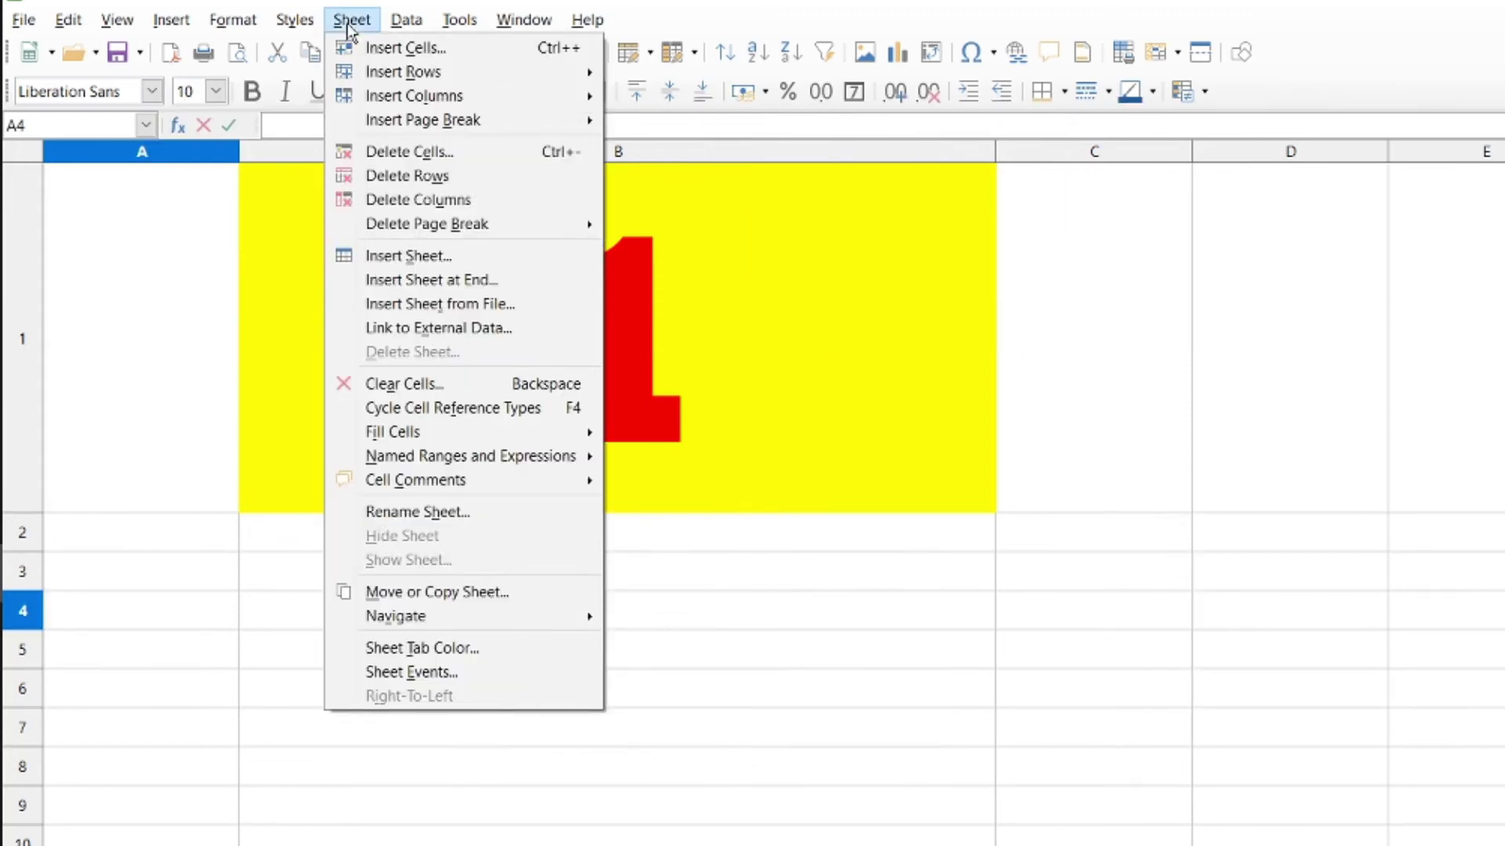
# Set the external data source to the Raw Timer file, with Timer_1 selected
pyautogui.click(415, 333)
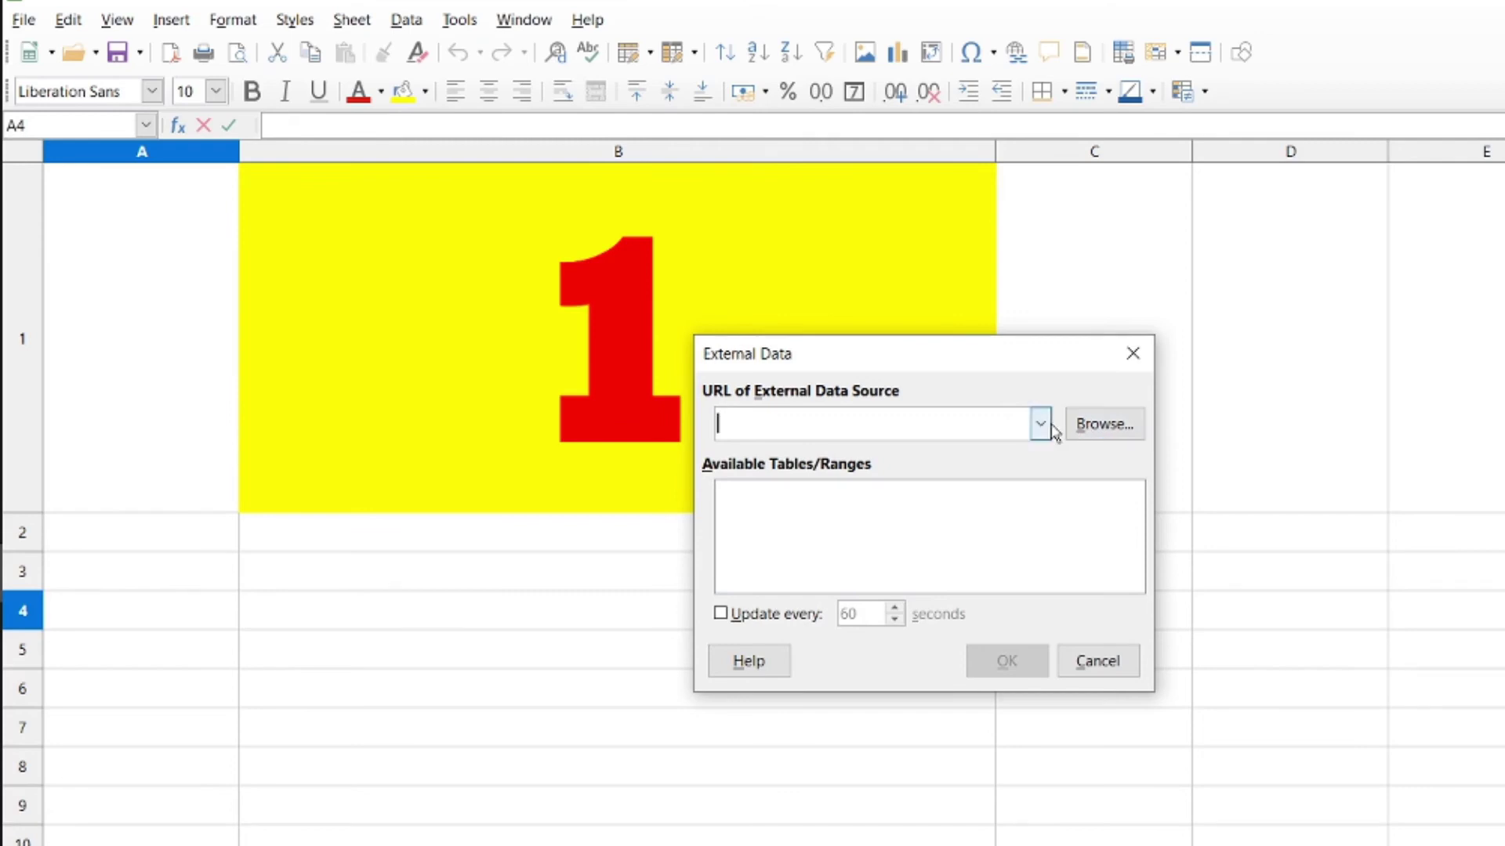
pyautogui.click(1084, 424)
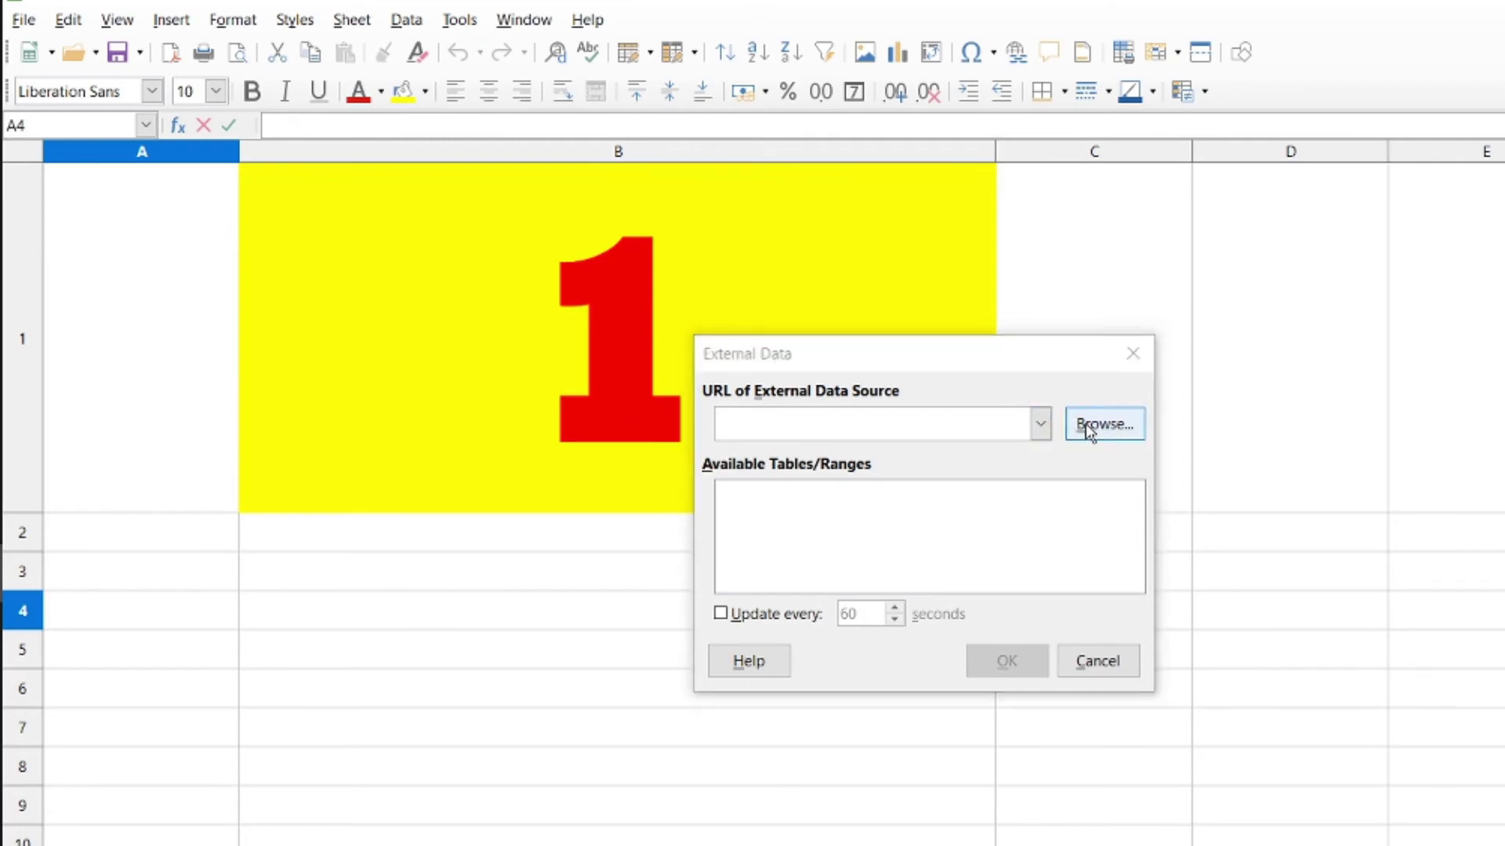
pyautogui.click(953, 577)
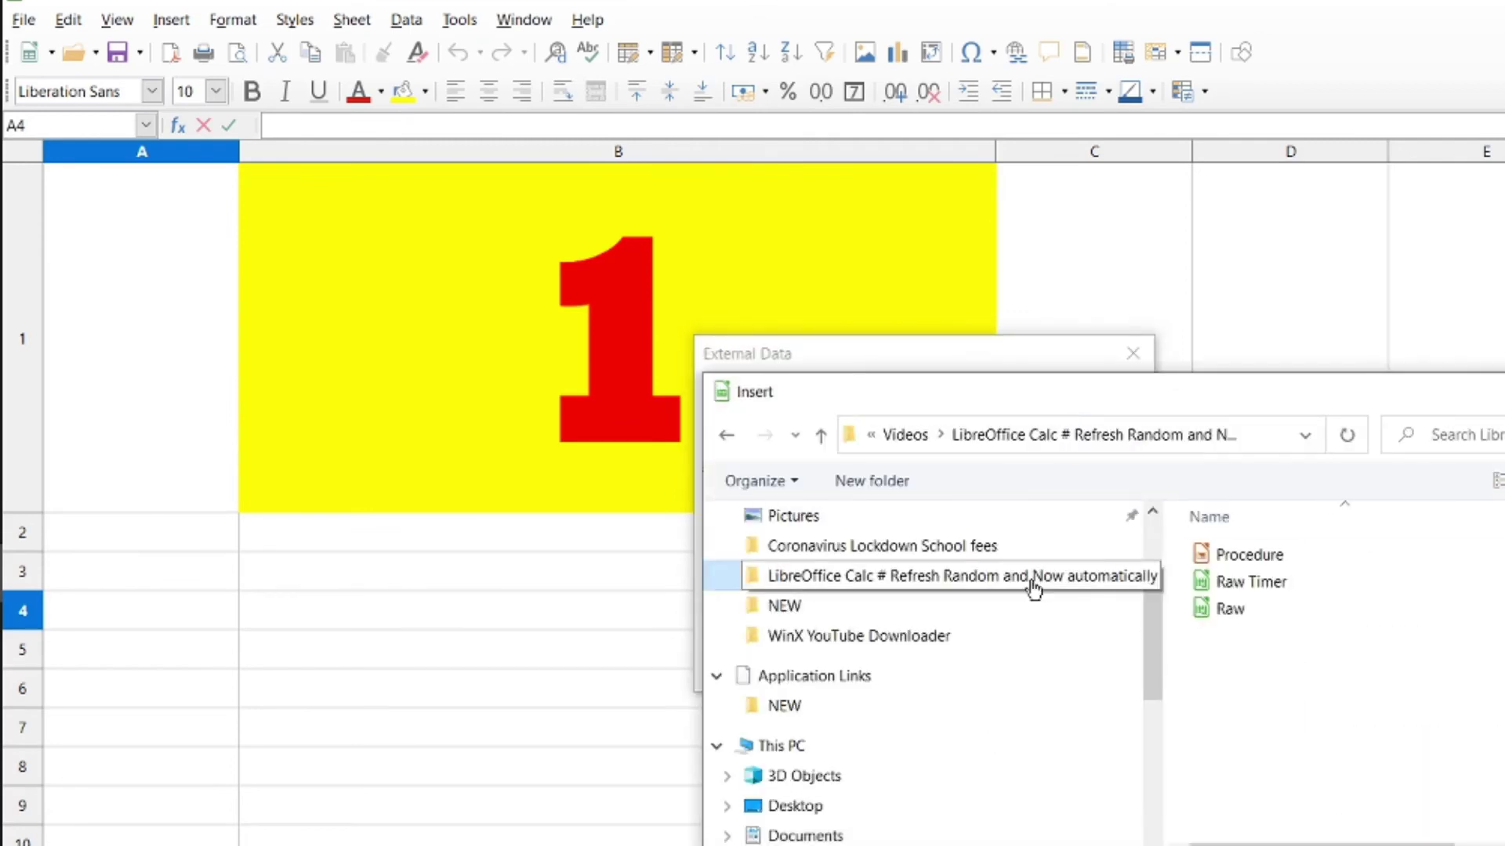
pyautogui.doubleClick(1234, 584)
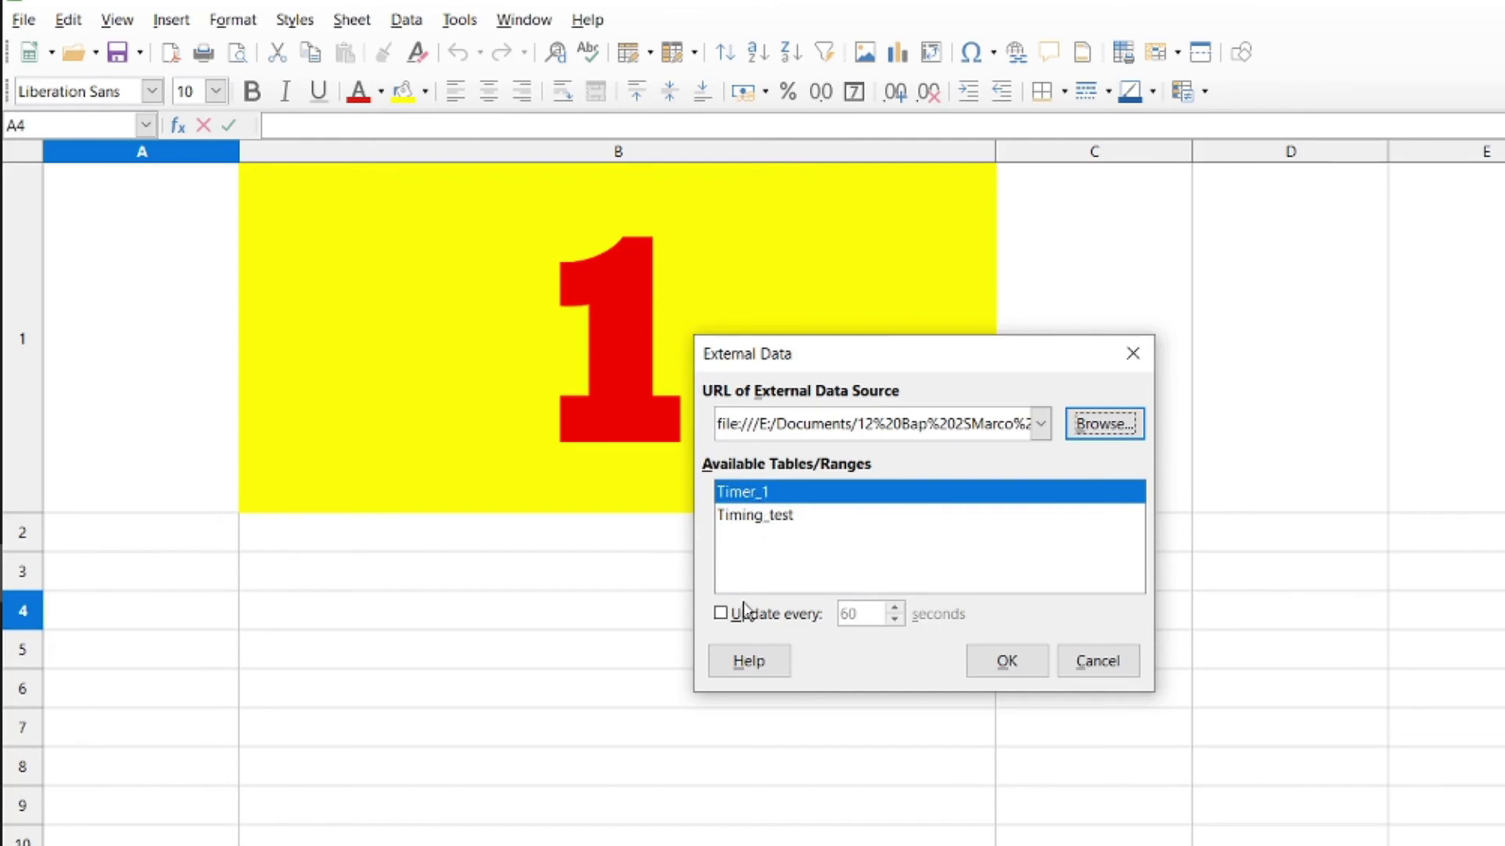
# Enable 'Update every' at 2 seconds for the Timer_1 link and confirm it
pyautogui.click(721, 613)
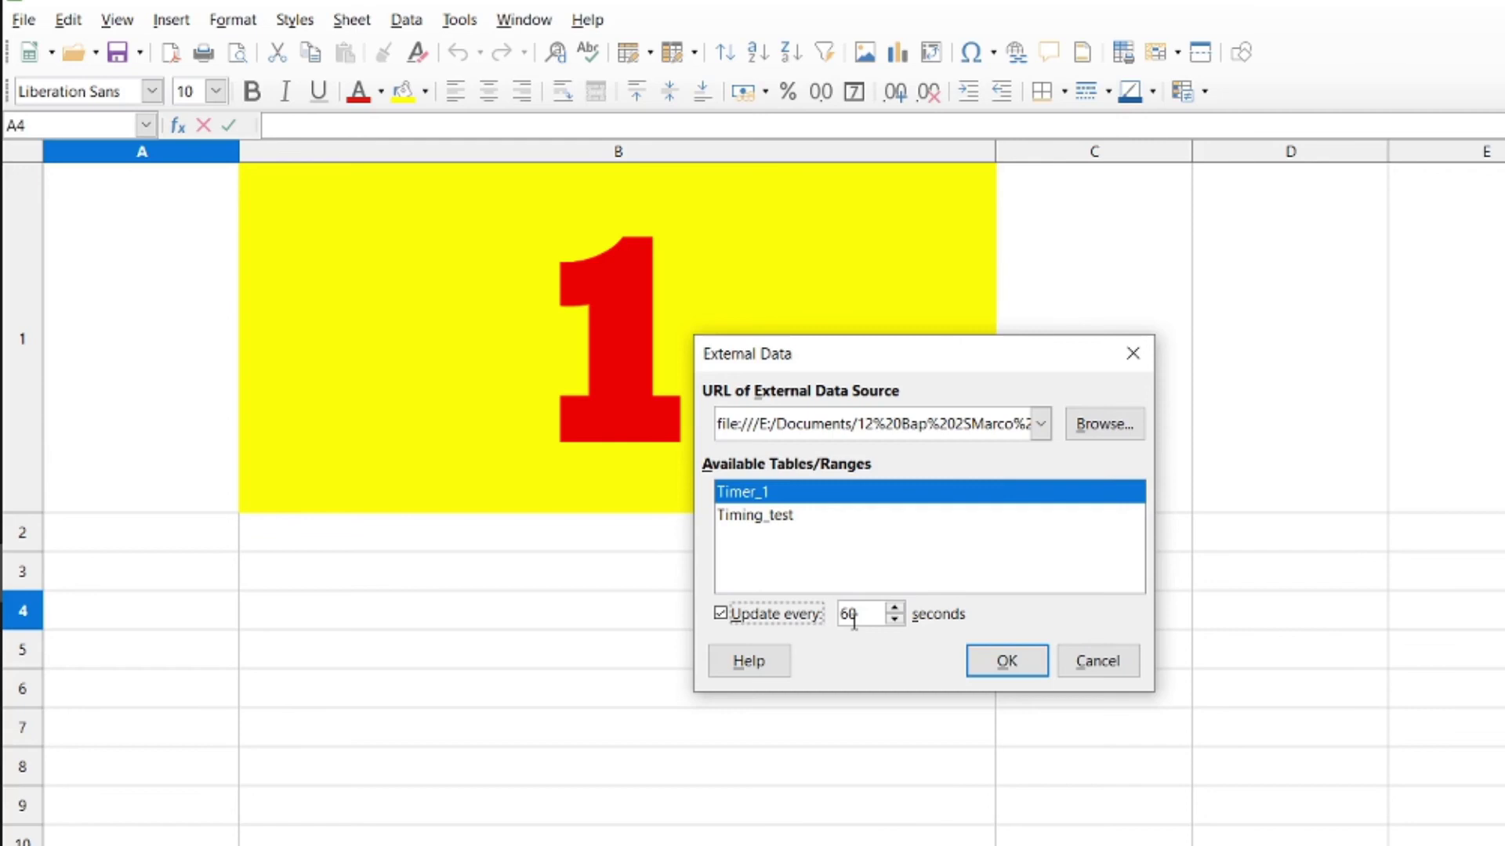
pyautogui.click(895, 613)
pyautogui.click(896, 621)
pyautogui.click(895, 620)
pyautogui.click(896, 621)
pyautogui.click(895, 621)
pyautogui.click(896, 622)
pyautogui.click(896, 621)
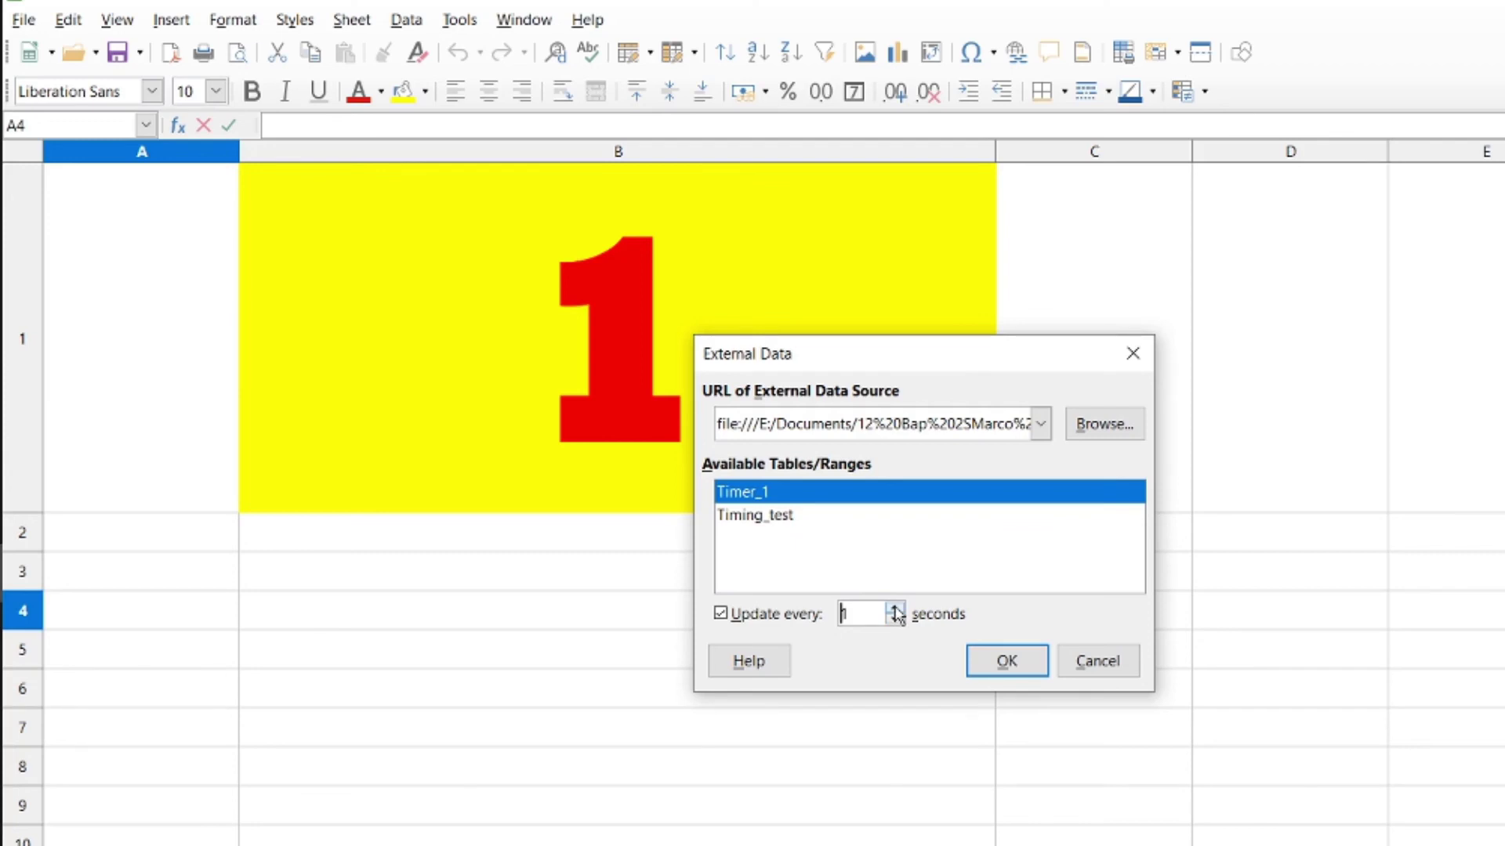
pyautogui.click(894, 608)
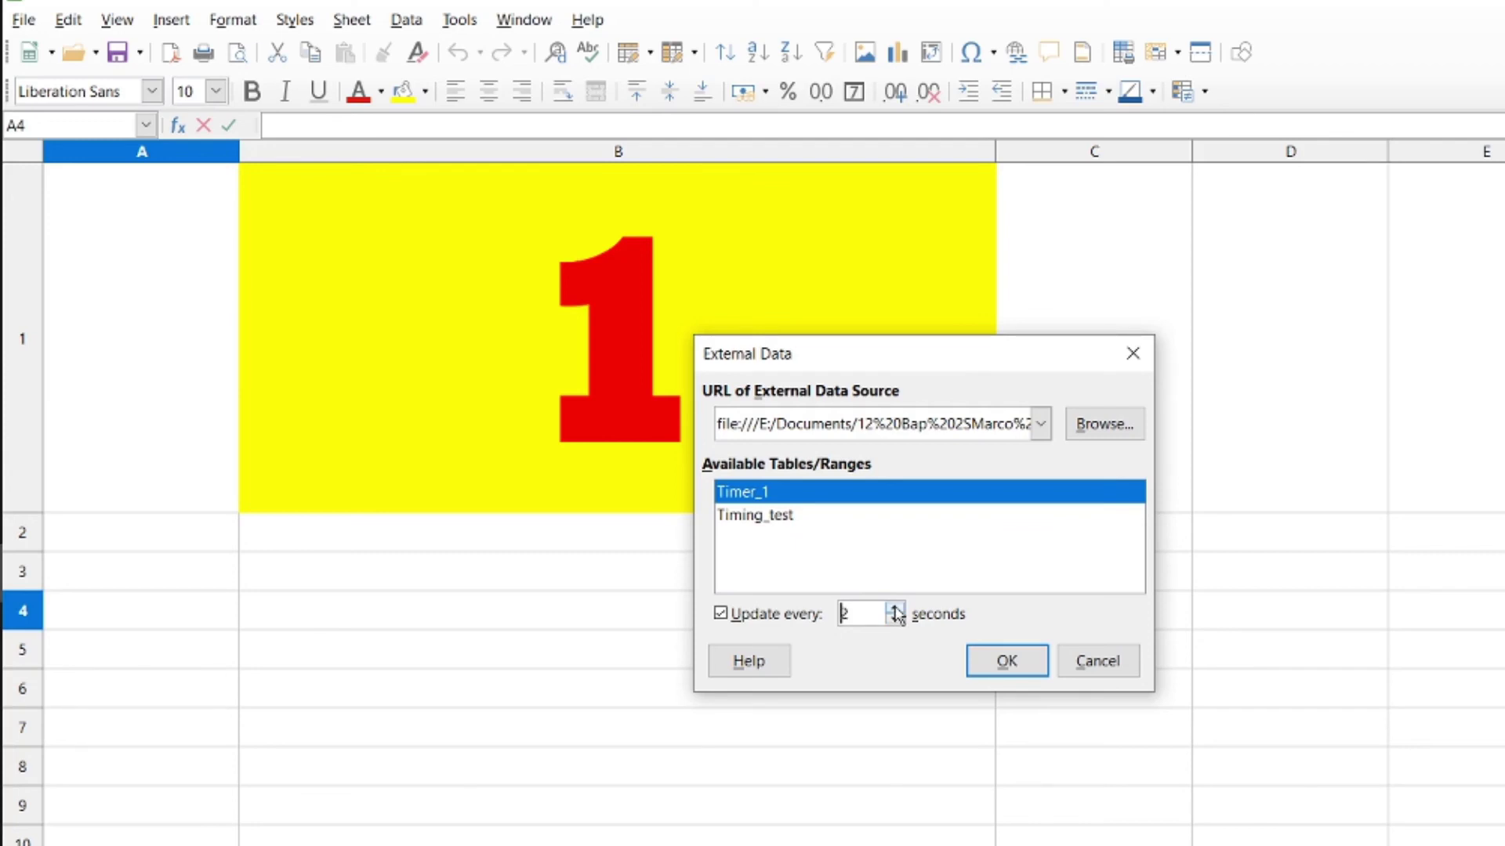
pyautogui.click(1006, 660)
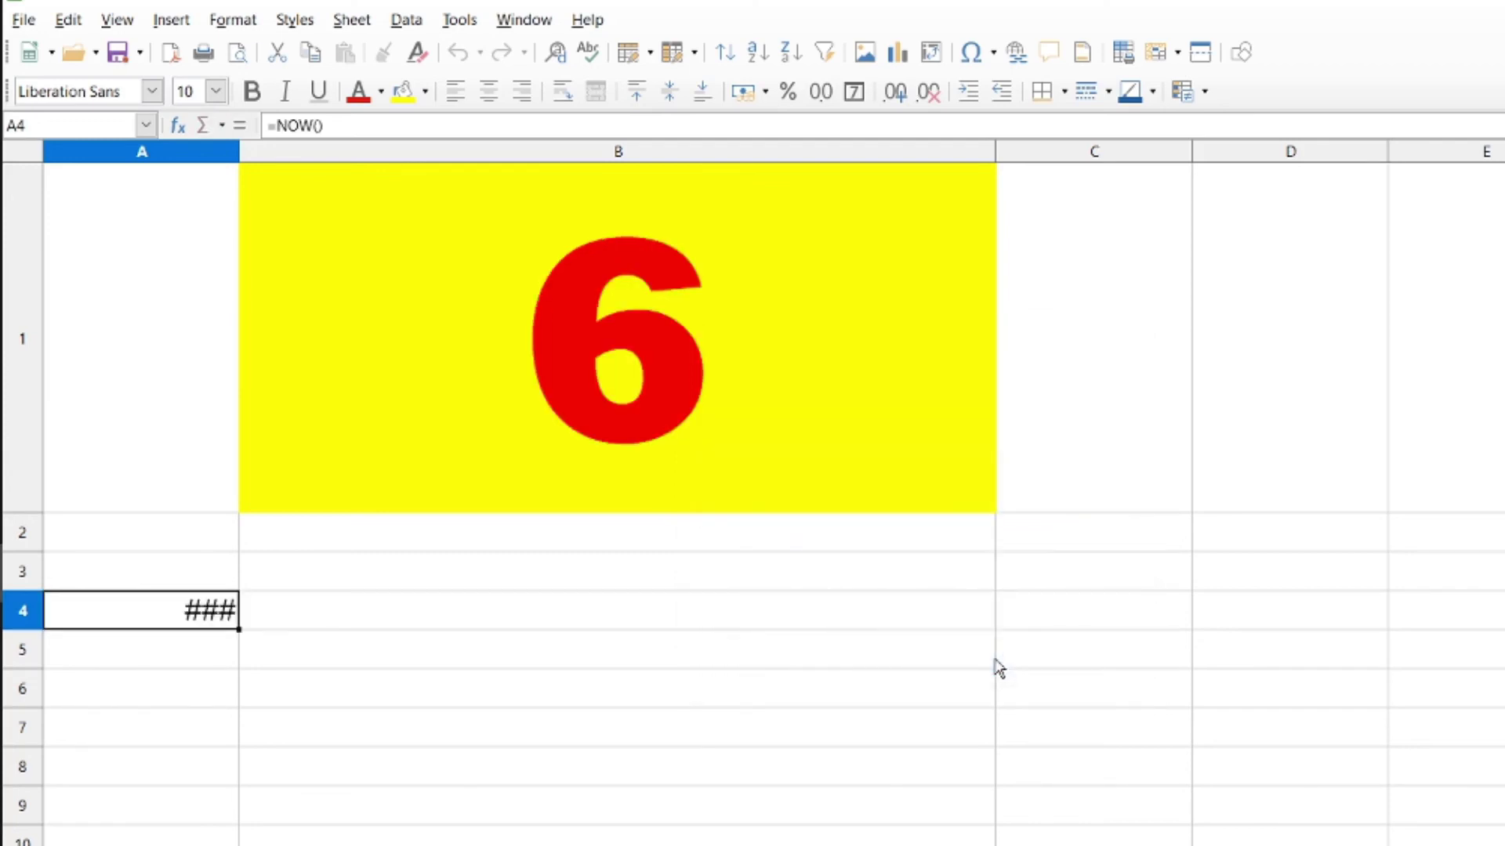